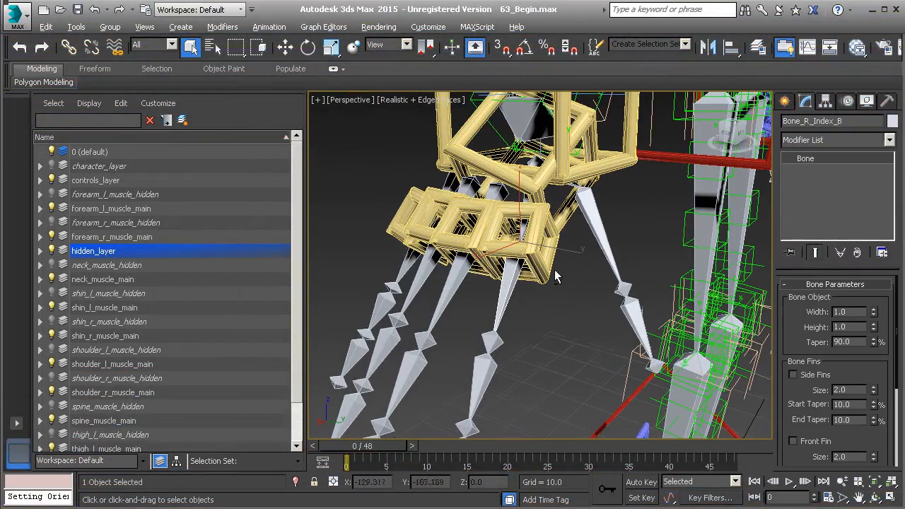
Apply an Orientation Constraint to Bone_R_Index_B, targeting the right hand's index finger control
alt+middle_drag(527, 300, 549, 296)
right_click(536, 304)
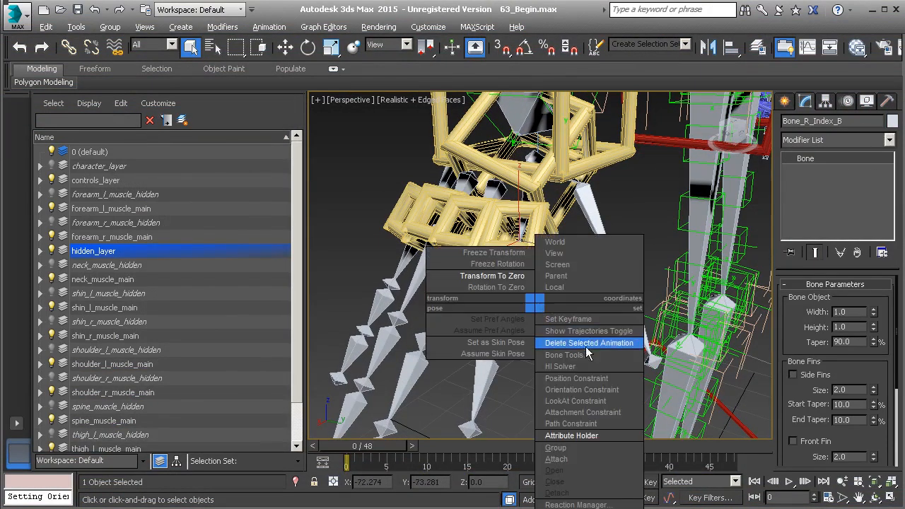
click(576, 378)
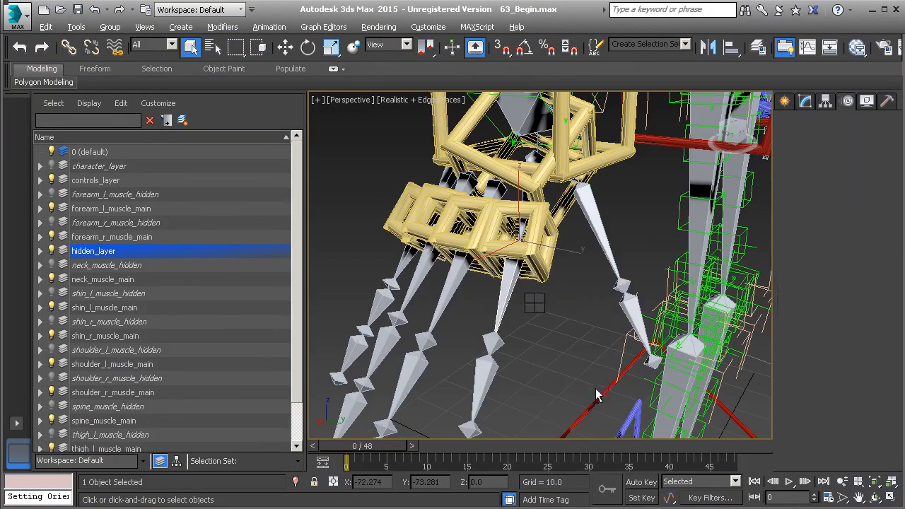
click(546, 267)
alt+middle_drag(573, 282, 564, 270)
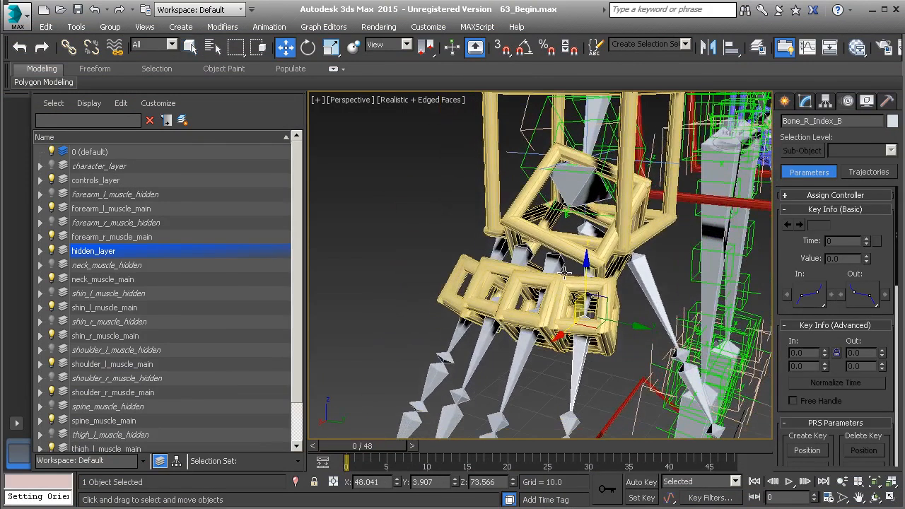
Orientation-constrain the remaining finger bones, from Bone_R_Mid_B through Bone_L_Pinky_B, to their matching finger controls
click(517, 364)
middle_drag(468, 332, 467, 311)
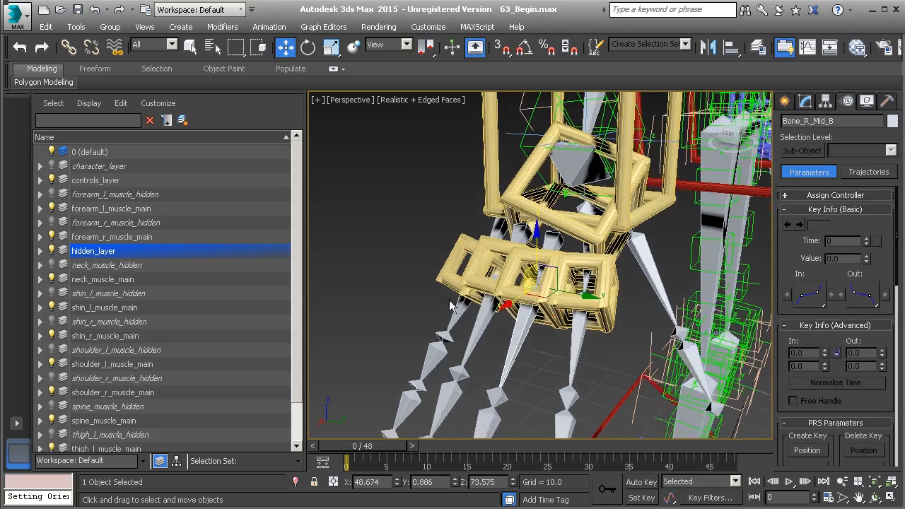
alt+right_click(406, 268)
click(450, 355)
alt+middle_drag(451, 359, 566, 338)
click(504, 312)
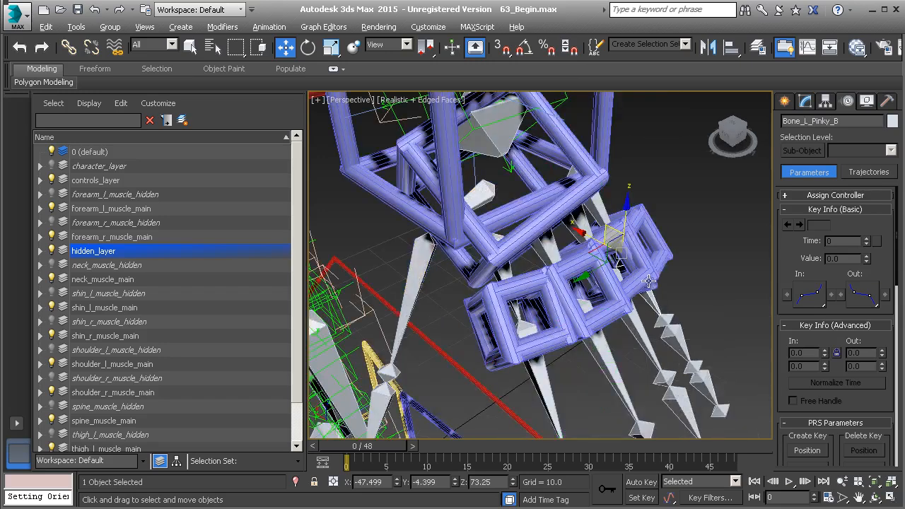
Rotate the Anim_L_Pinky control to test the constrained finger bones, and undo the rotation
click(670, 256)
key(e)
drag(670, 256, 595, 239)
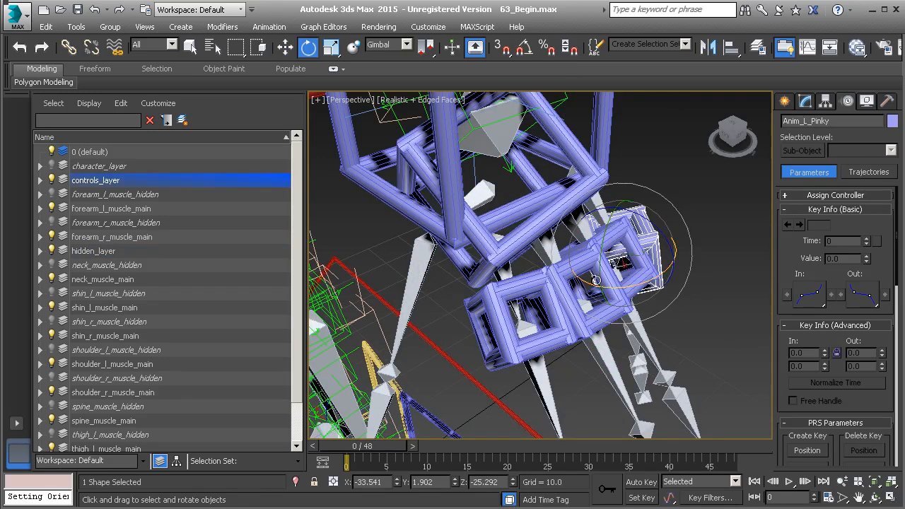
key(ctrl+z)
Examine the left hand's thumb bones and Bone_L_Index_A in relation to the hand controls
mouse_move(554, 293)
alt+middle_down()
mouse_move(531, 296)
mouse_move(548, 300)
mouse_move(558, 290)
alt+middle_up()
alt+middle_drag(498, 232, 483, 220)
click(462, 352)
alt+middle_drag(537, 367, 481, 354)
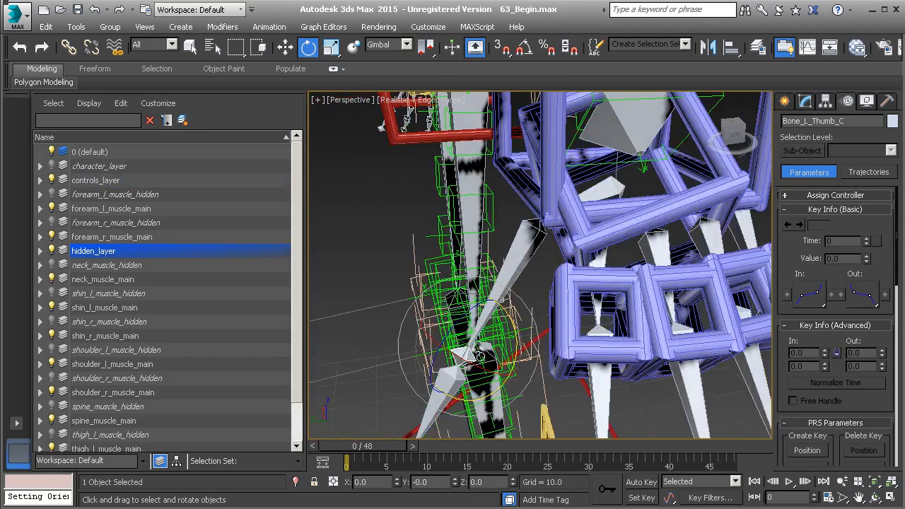
middle_drag(479, 311, 512, 293)
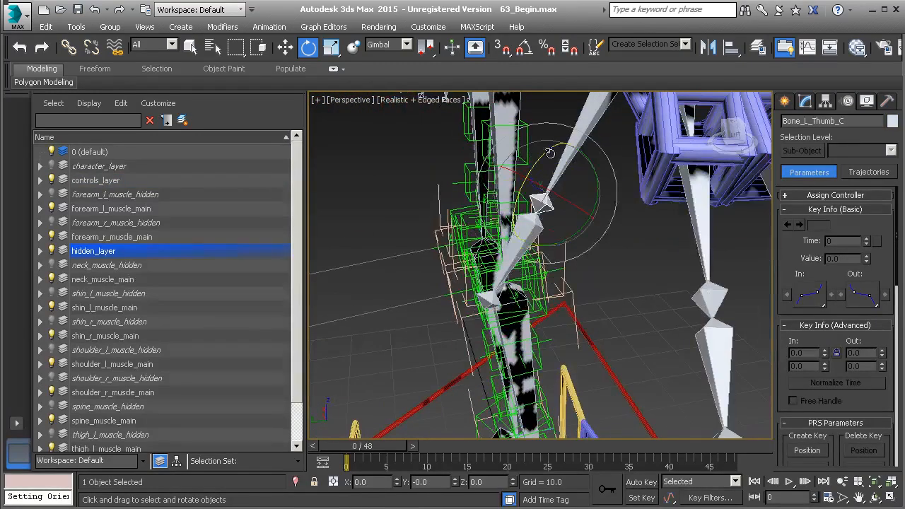
alt+middle_drag(558, 167, 555, 239)
click(483, 285)
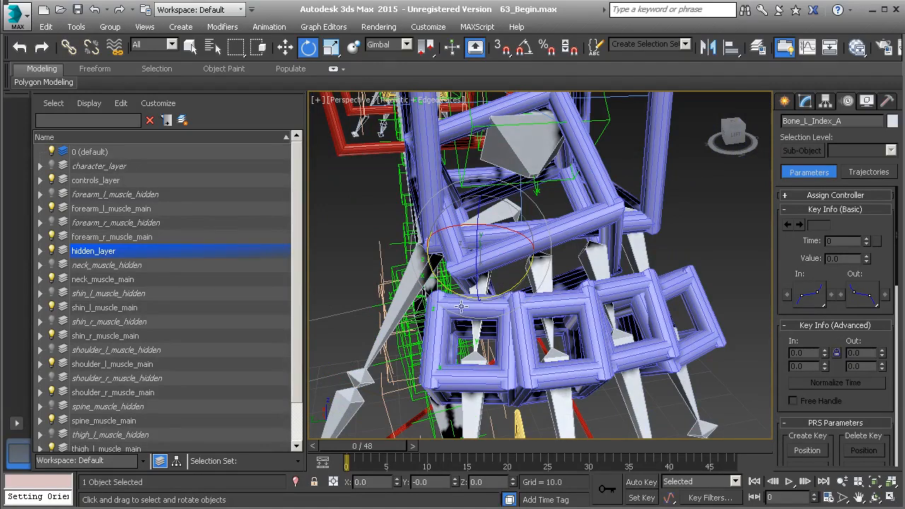
alt+middle_drag(473, 304, 563, 285)
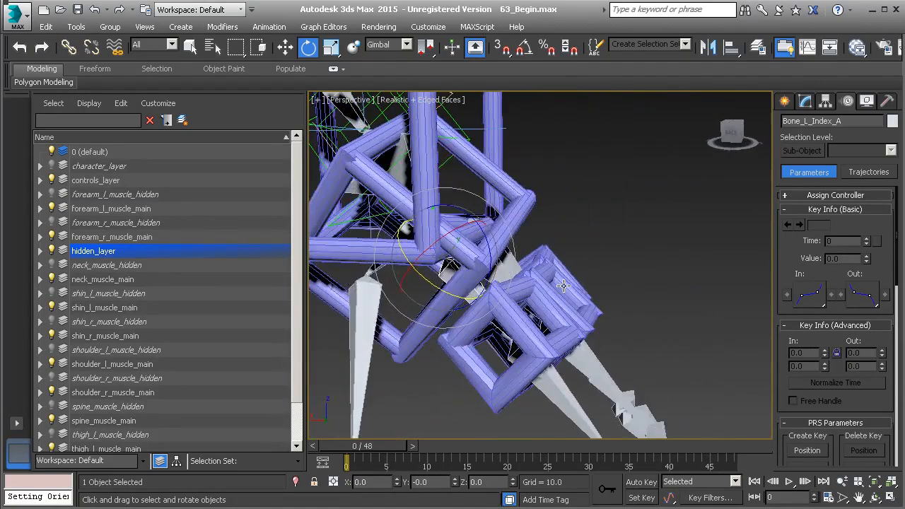
middle_drag(420, 267, 430, 270)
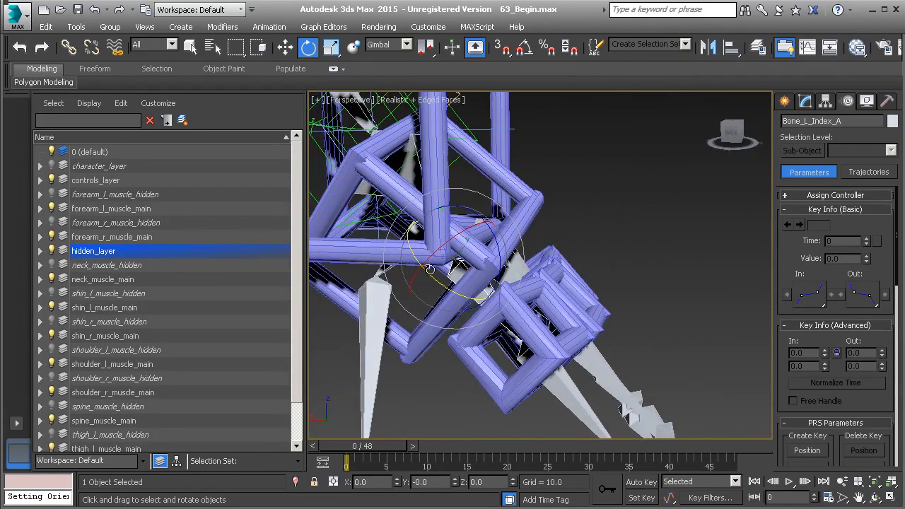
Start parameter wiring for Anim_L_Thumb from the Mid custom attribute of its Extra_Controls modifier
click(391, 184)
alt+middle_drag(437, 226, 534, 292)
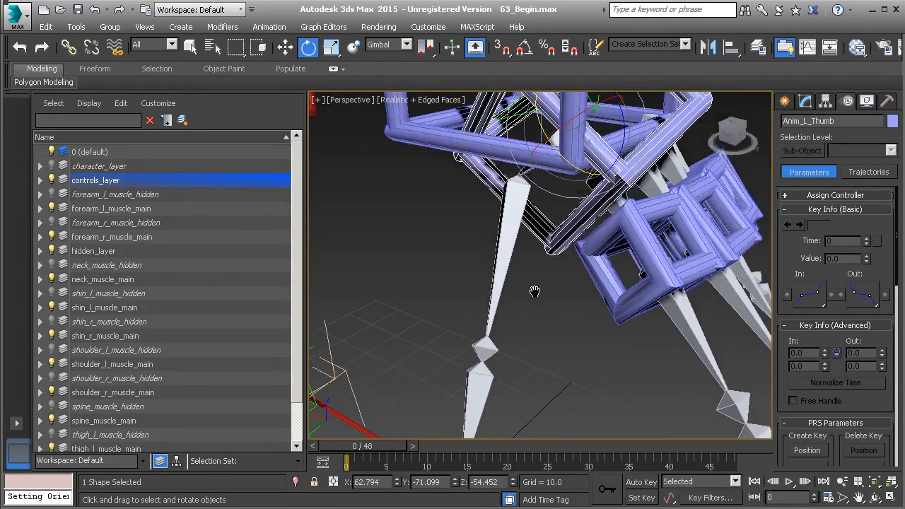
right_click(533, 290)
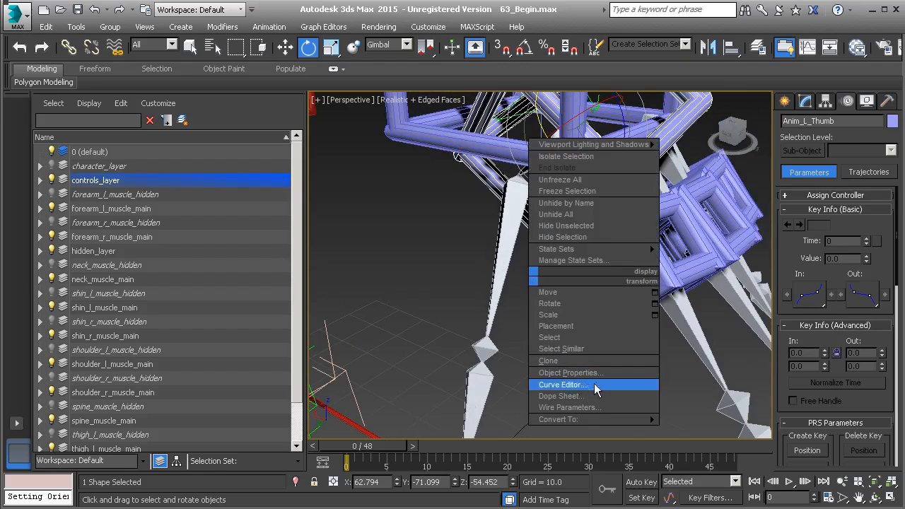
click(614, 408)
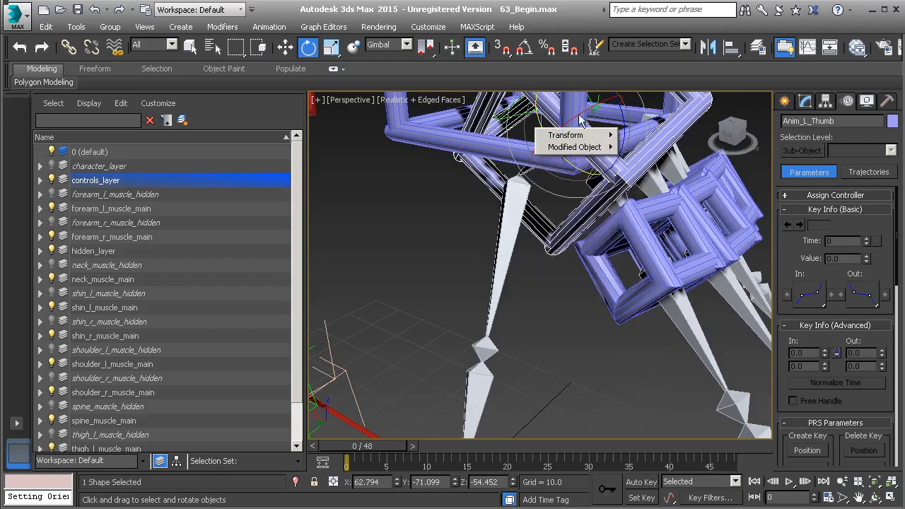
mouse_move(589, 147)
mouse_move(691, 147)
mouse_move(757, 147)
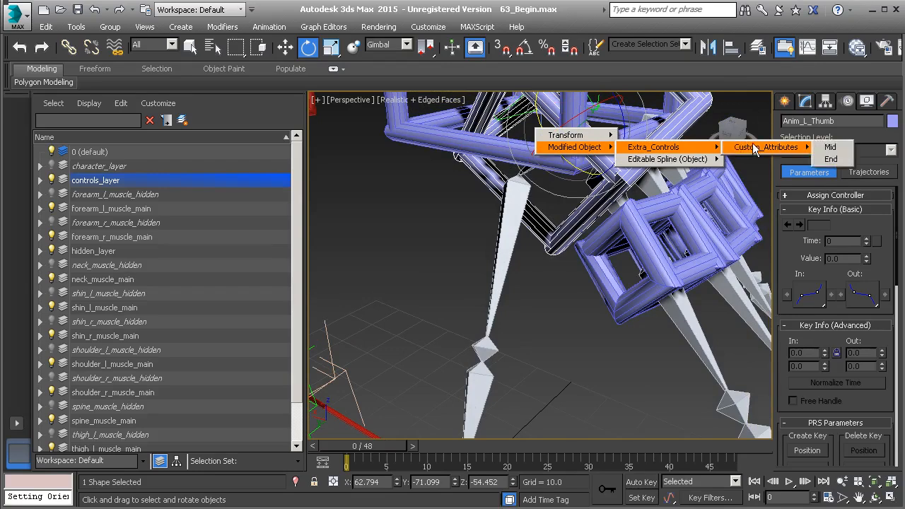
click(833, 147)
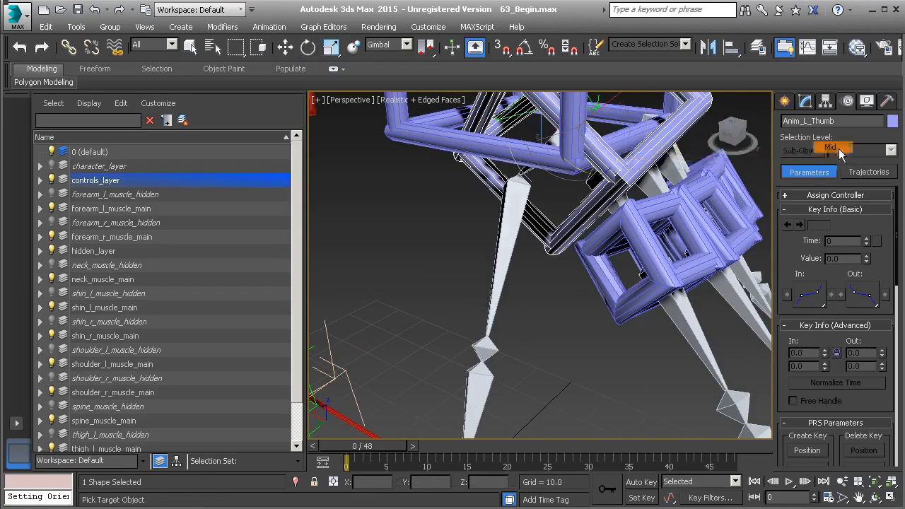
click(506, 220)
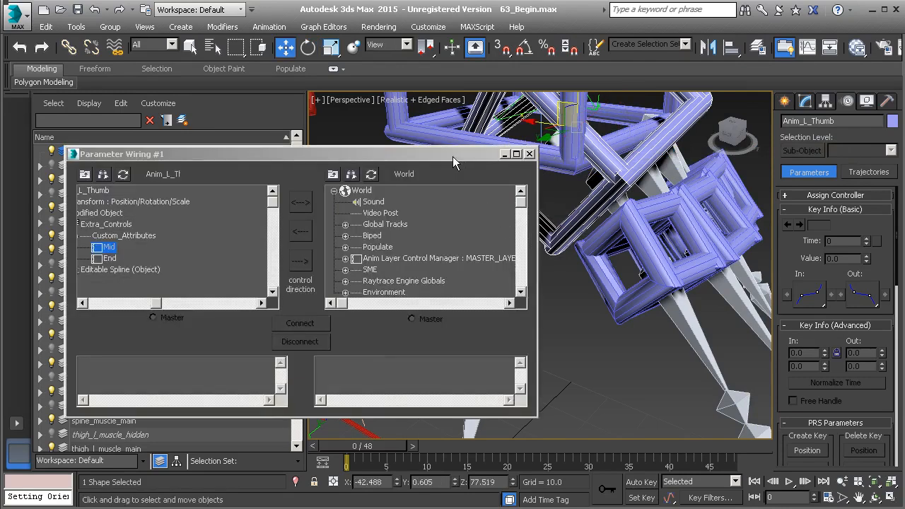
Select Bone_L_Thumb_B and load it as the second object in the Parameter Wiring dialog
drag(452, 156, 433, 274)
click(481, 261)
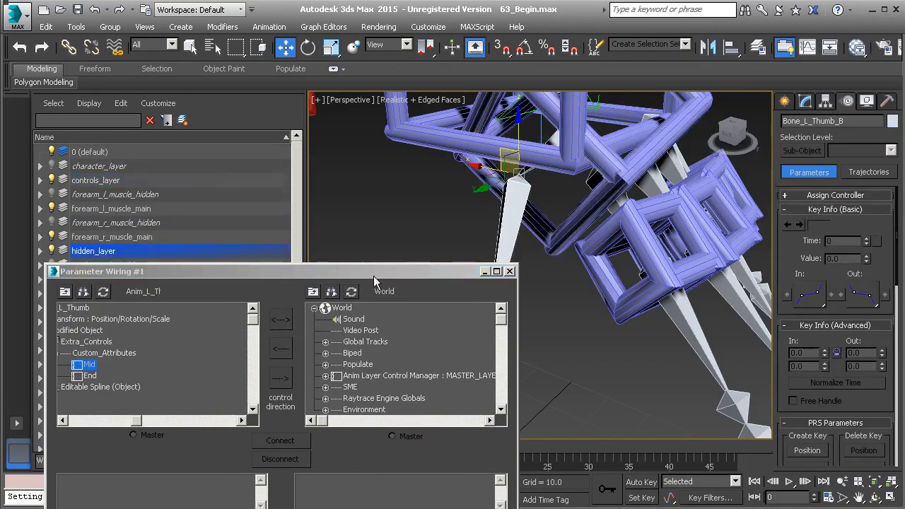
drag(374, 275, 444, 199)
click(423, 215)
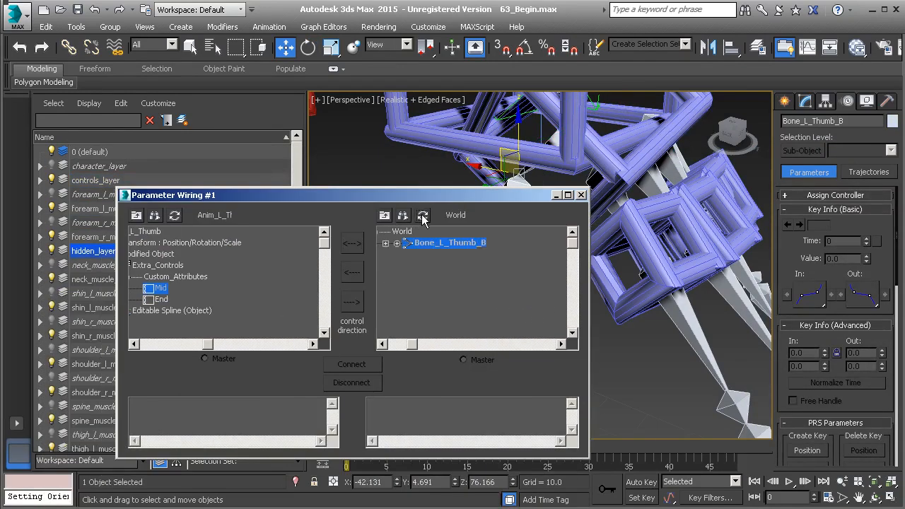
Wire Mid one-way to Bone_L_Thumb_B's Zero Euler XYZ Z Rotation using the expression DegToRad(Mid)
click(397, 242)
click(408, 253)
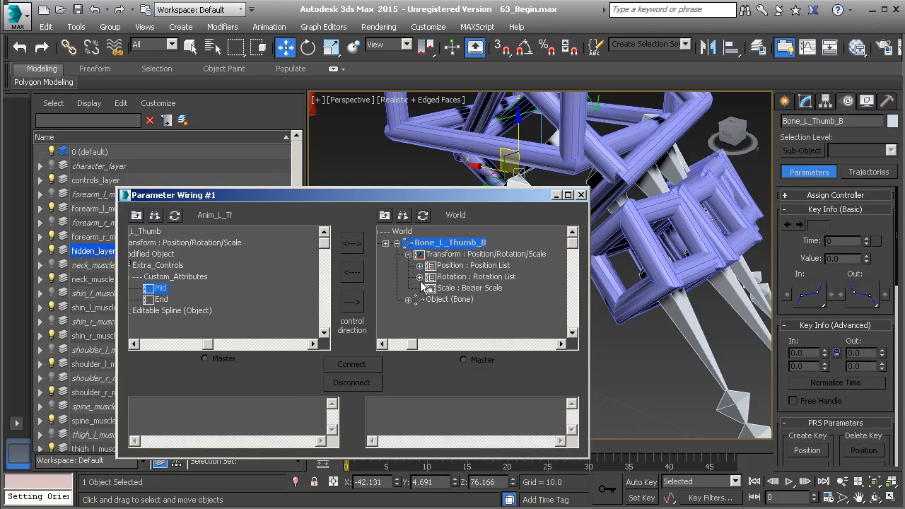
click(420, 277)
click(431, 299)
scroll(469, 311, down, 1)
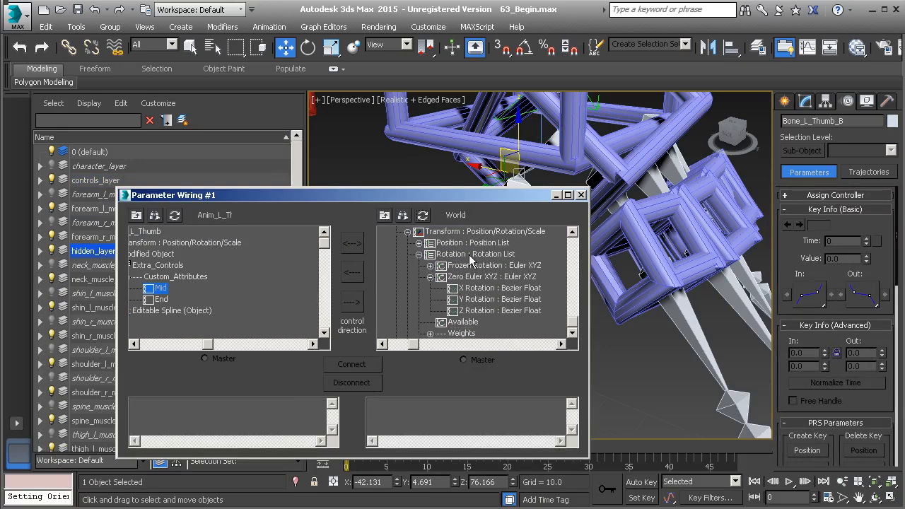
click(504, 311)
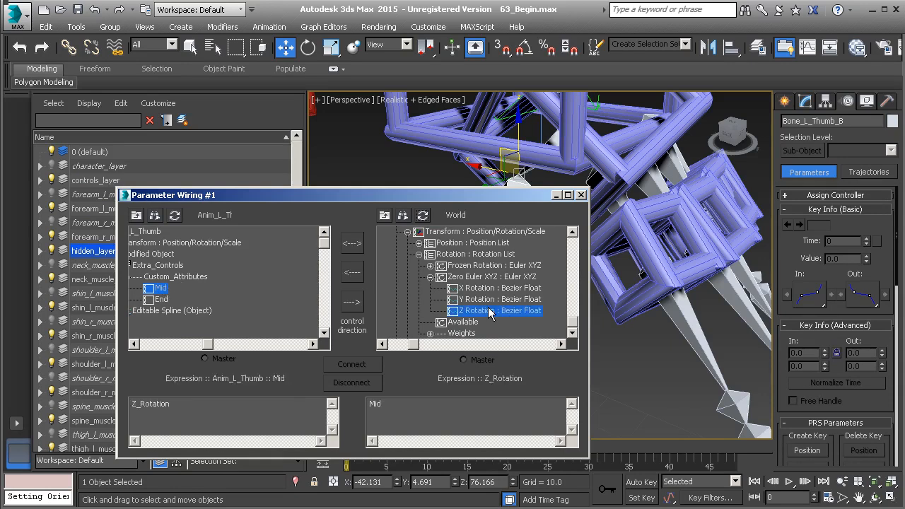
click(352, 303)
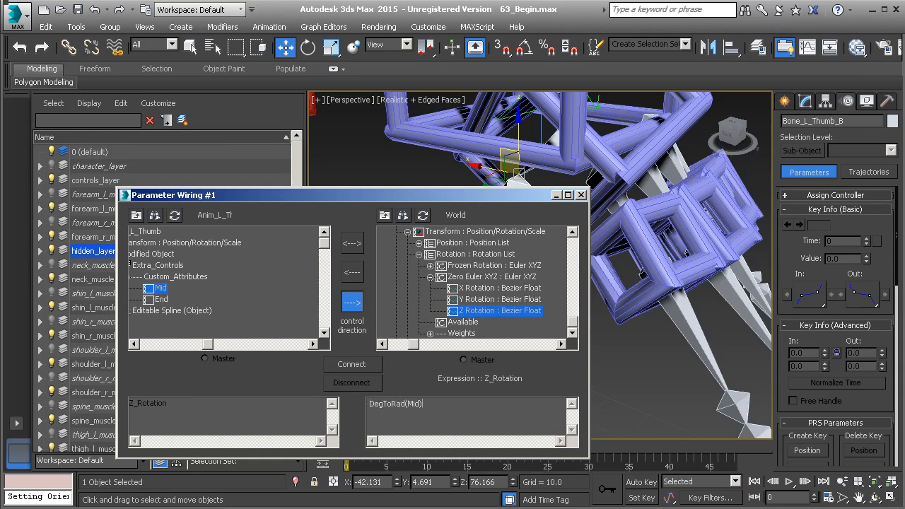
click(357, 366)
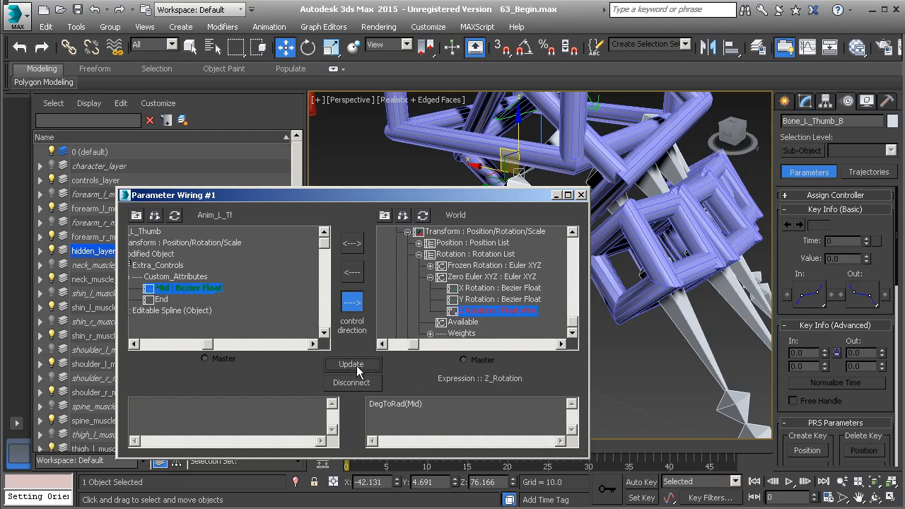
Vary the Mid attribute on Anim_L_Thumb to test the thumb wiring, and cancel the change
drag(475, 199, 431, 296)
click(528, 211)
click(805, 101)
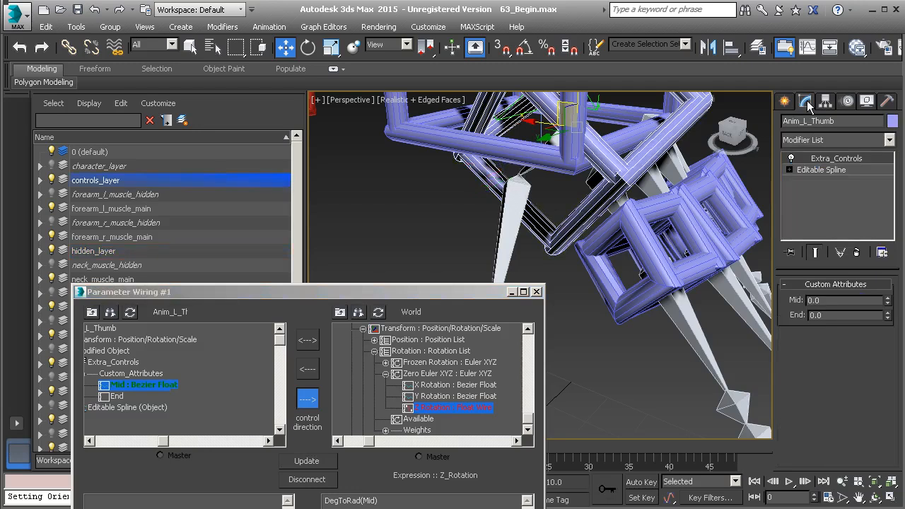
drag(890, 302, 868, 213)
right_click(868, 213)
Select Bone_L_Thumb_C and load it as the second object in the Parameter Wiring dialog
mouse_move(569, 252)
alt+middle_down()
mouse_move(537, 236)
mouse_move(587, 239)
mouse_move(574, 246)
alt+middle_up()
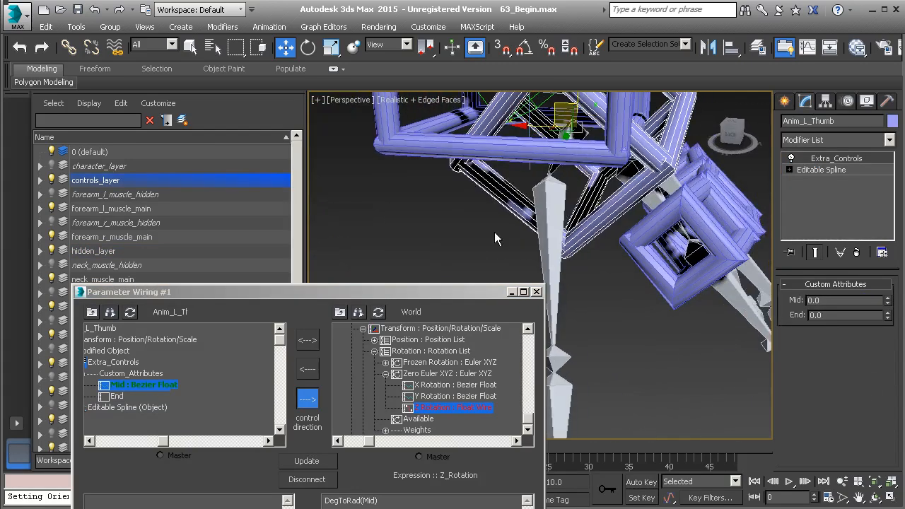
scroll(597, 268, up, 5)
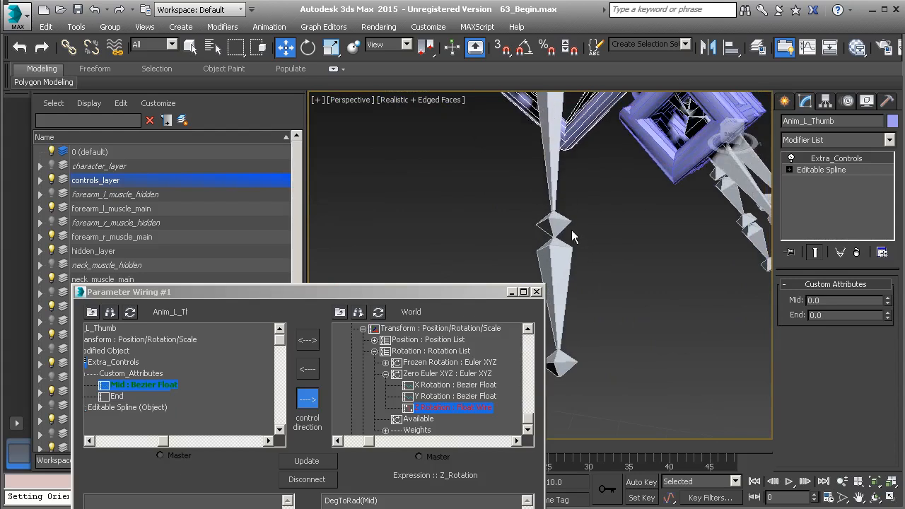
click(558, 224)
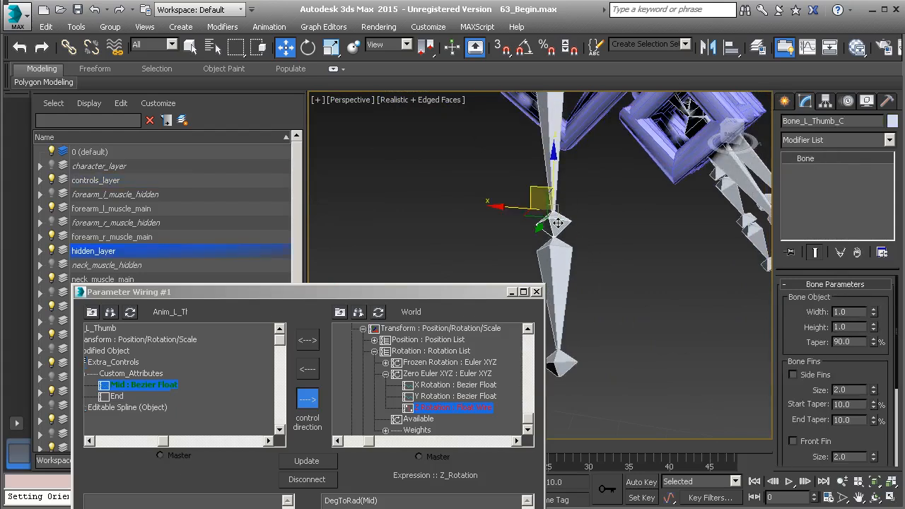
click(379, 313)
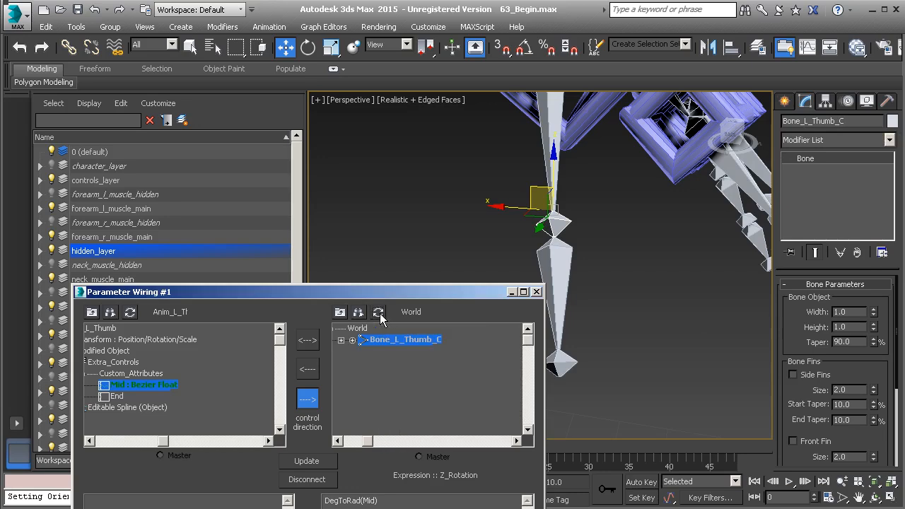
Wire Anim_L_Thumb's End attribute one-way to Bone_L_Thumb_C's Zero Euler XYZ Z Rotation using the expression DegToRad(End)
click(122, 397)
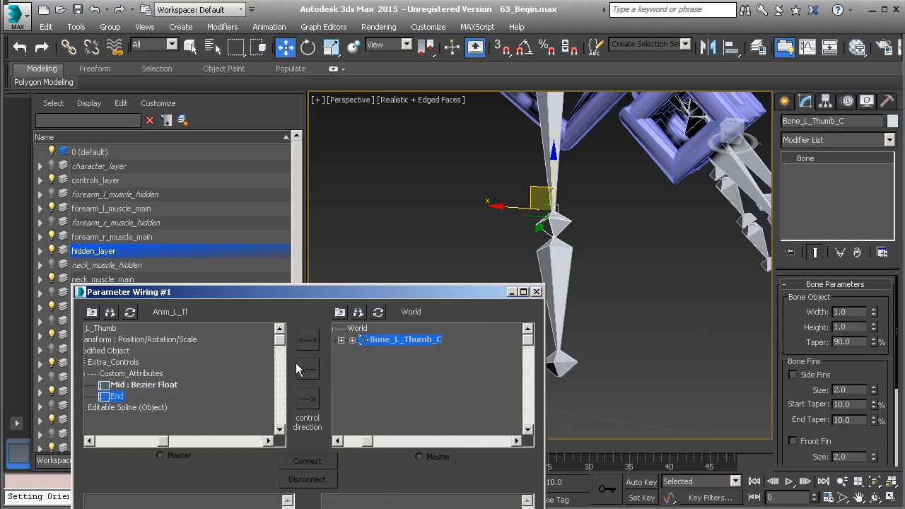
click(352, 339)
click(363, 351)
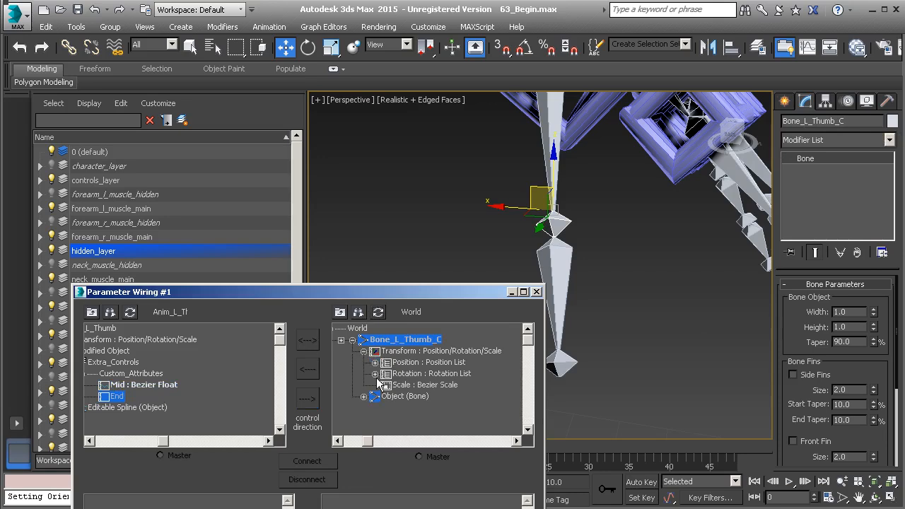
click(375, 373)
click(386, 396)
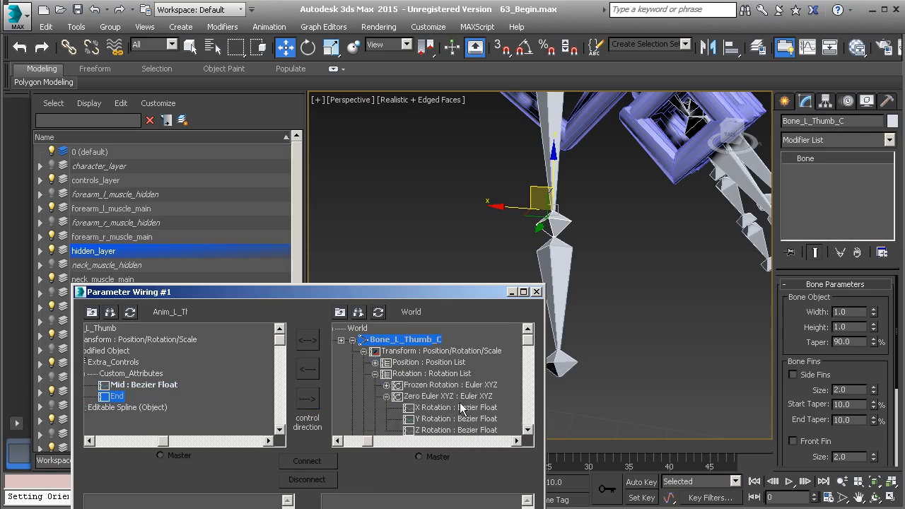
click(425, 408)
click(306, 400)
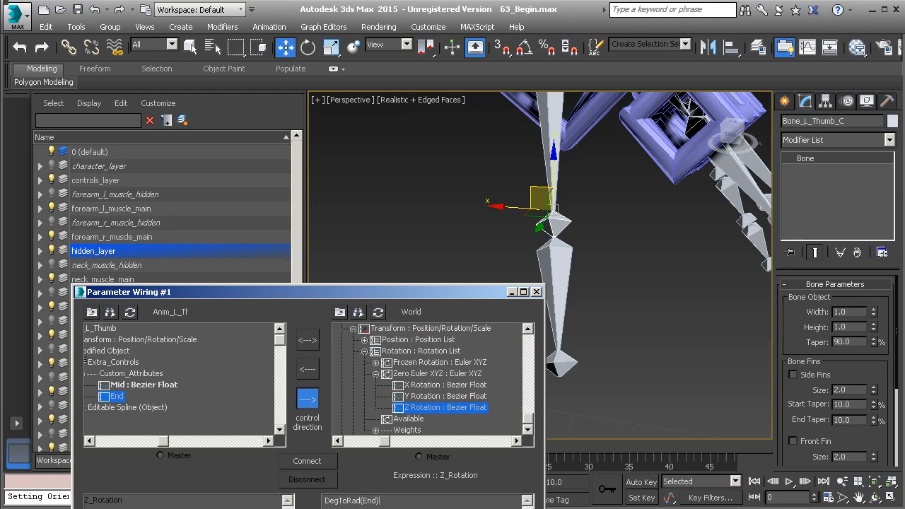
drag(426, 288, 419, 234)
click(309, 328)
Wire Anim_L_Thumb's End attribute one-way to Bone_L_Thumb_D's Zero Euler XYZ Z Rotation using DegToRad(End), and close the wiring dialog
click(558, 260)
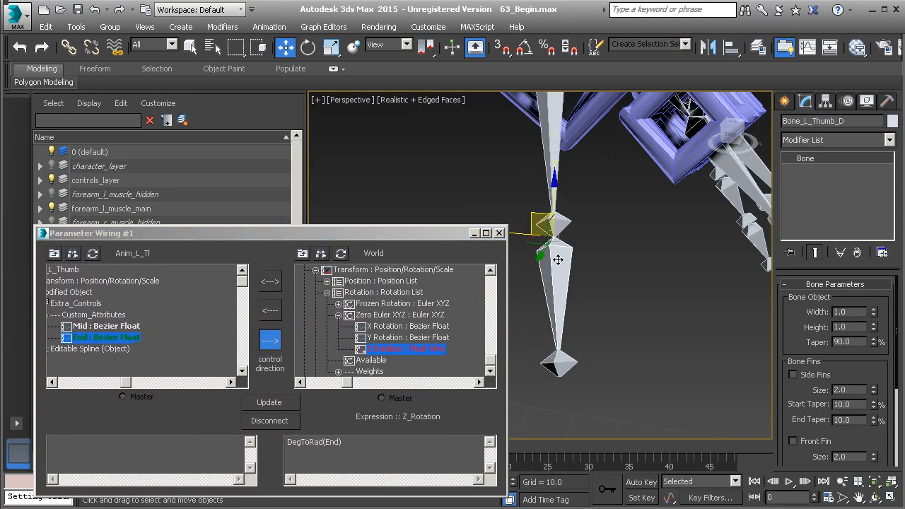
click(340, 254)
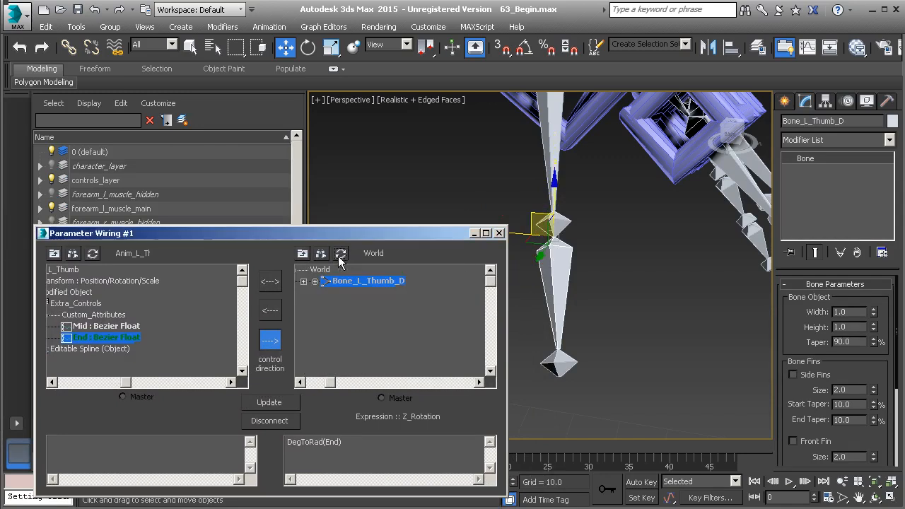
click(315, 280)
click(326, 293)
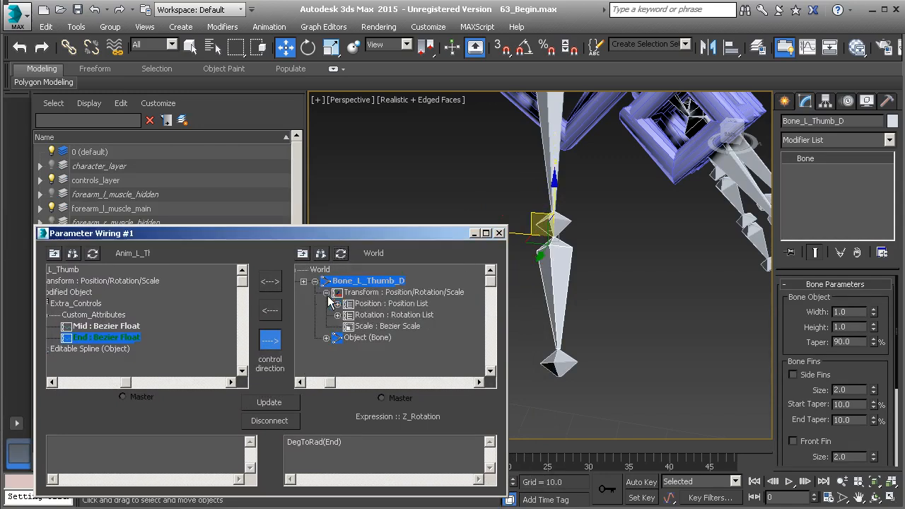
click(337, 315)
click(349, 337)
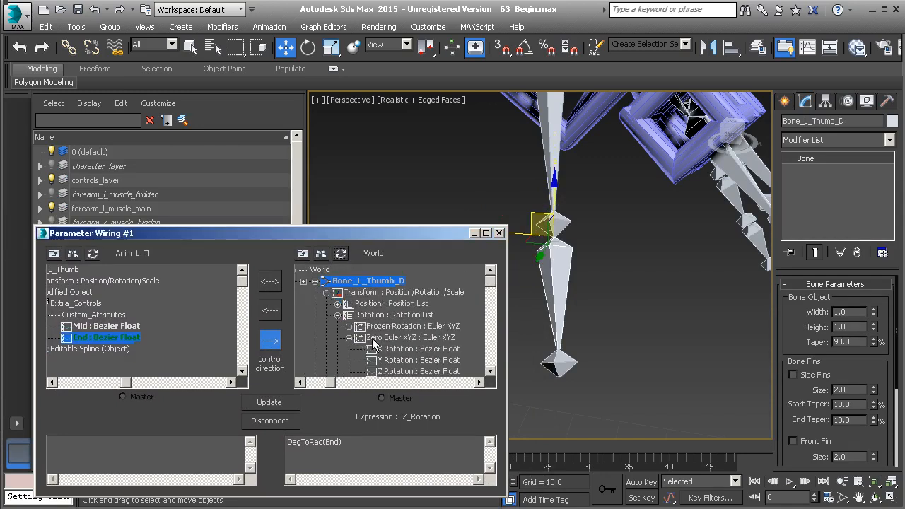
scroll(372, 343, down, 1)
click(377, 349)
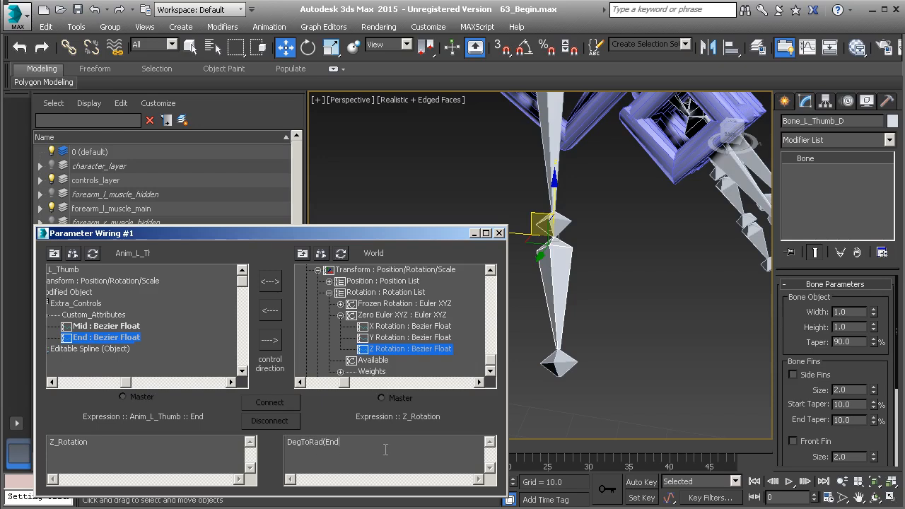
click(270, 340)
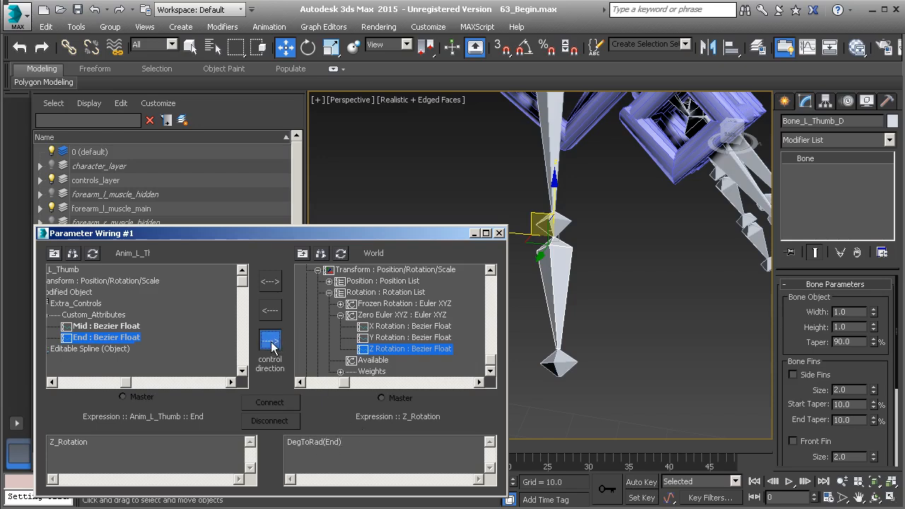
click(270, 402)
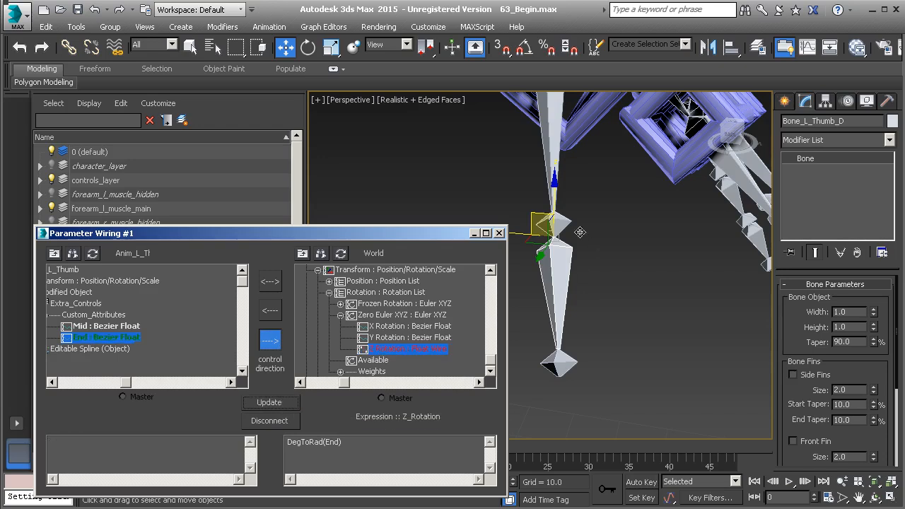
click(498, 236)
Select Anim_L_Thumb, lower its End attribute to test the bending of the thumb tip bones, and undo the change
middle_drag(566, 228, 520, 312)
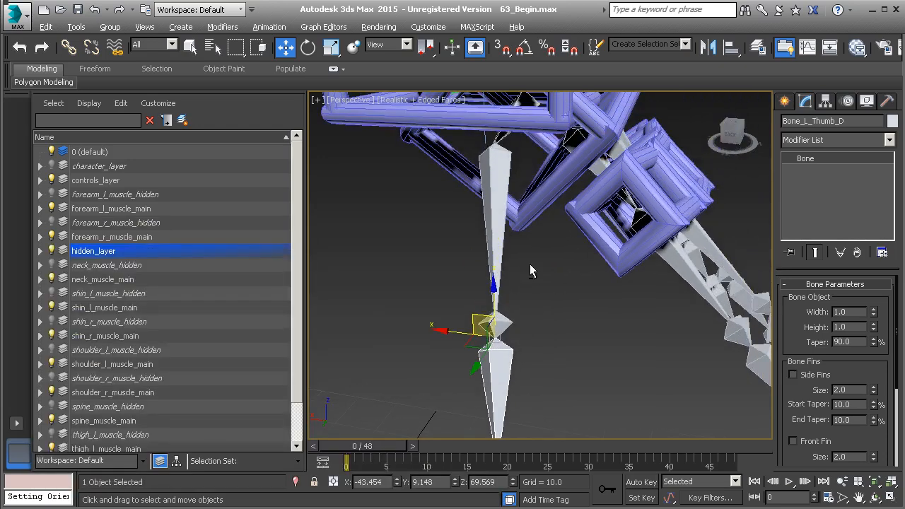
alt+middle_drag(534, 272, 513, 224)
click(560, 201)
alt+middle_drag(638, 299, 534, 275)
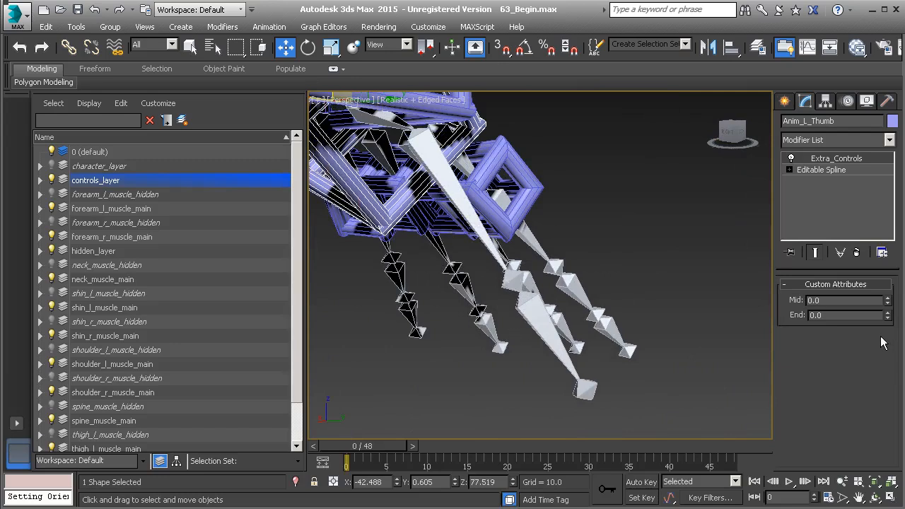
drag(888, 317, 853, 453)
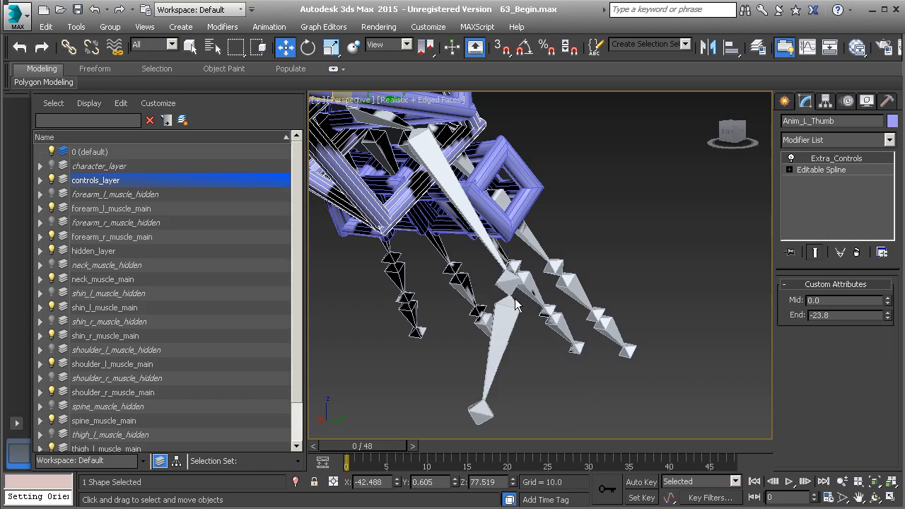
key(ctrl+z)
Unhide character_layer, lower Anim_L_Thumb's End attribute to test the mesh deformation, and reset End to 0
click(52, 166)
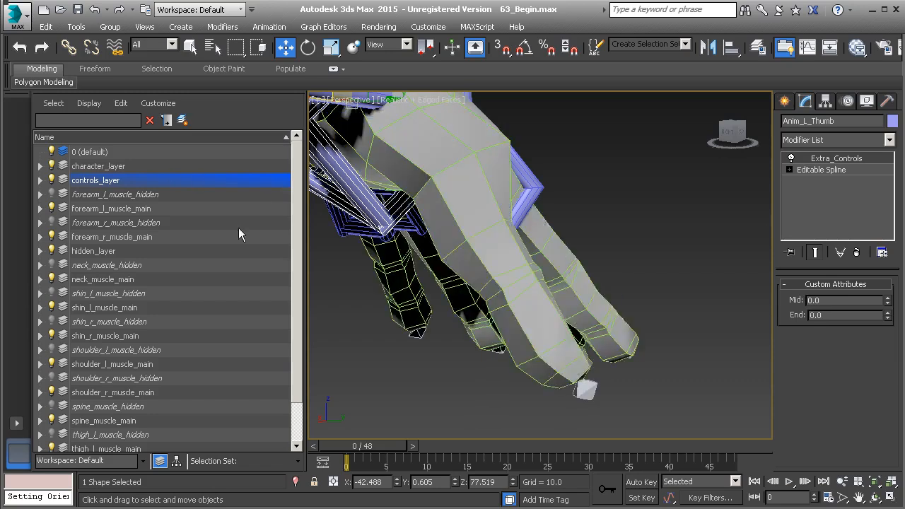
drag(889, 318, 690, 452)
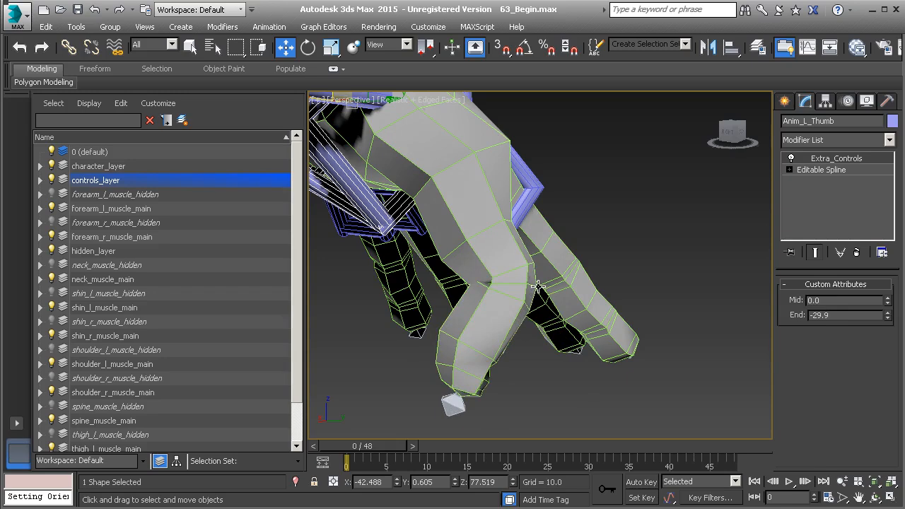
right_click(888, 319)
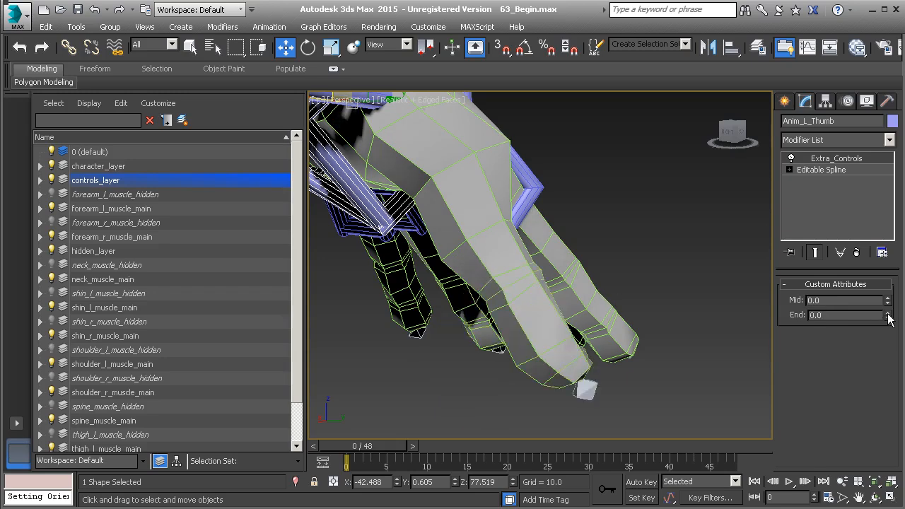
Show the viewport in wireframe and select the index finger control Anim_L_Index
alt+middle_drag(648, 299, 538, 296)
alt+middle_drag(495, 235, 502, 272)
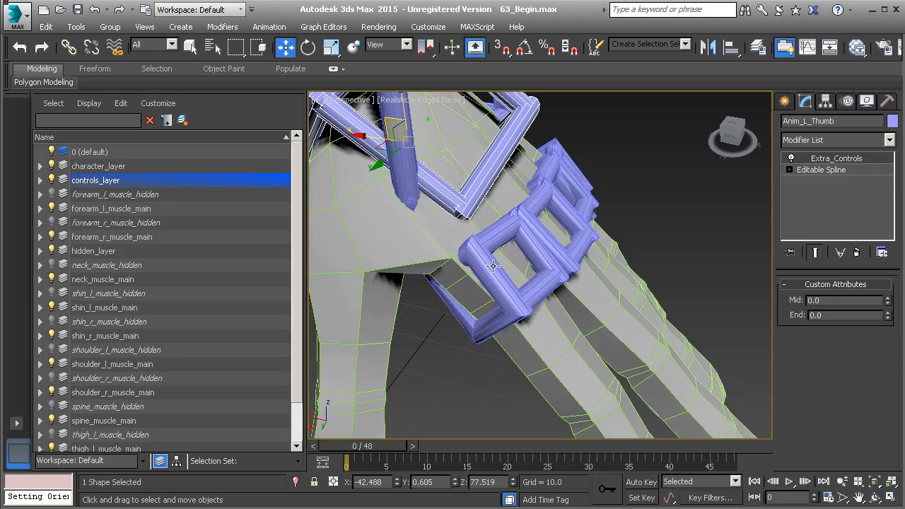
key(F3)
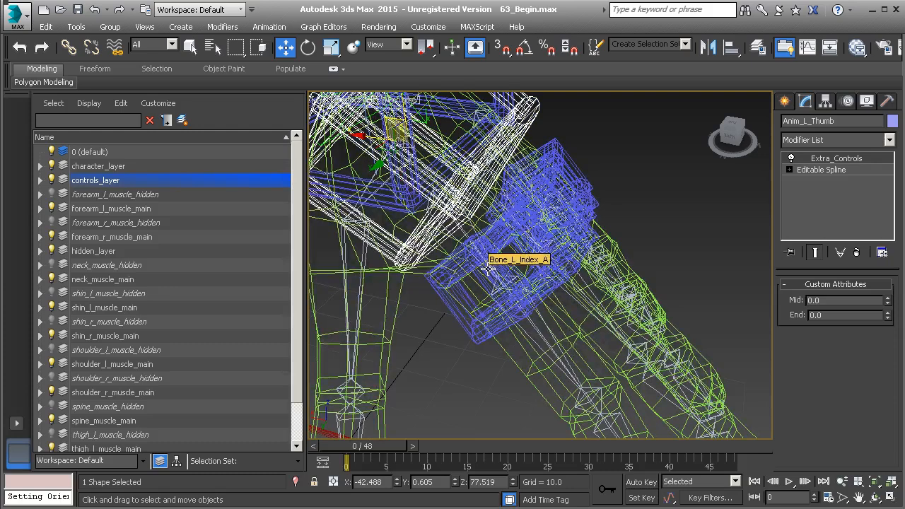
click(486, 268)
click(462, 305)
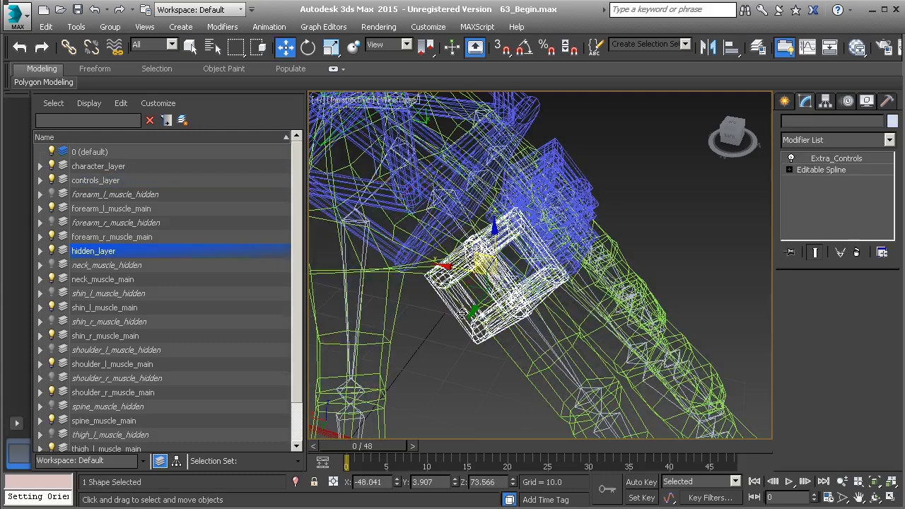
alt+middle_drag(462, 305, 482, 323)
Open parameter wiring from Anim_L_Index's Meta_Pitch attribute to Bone_L_Index_A's Zero Euler XYZ Z Rotation
right_click(428, 317)
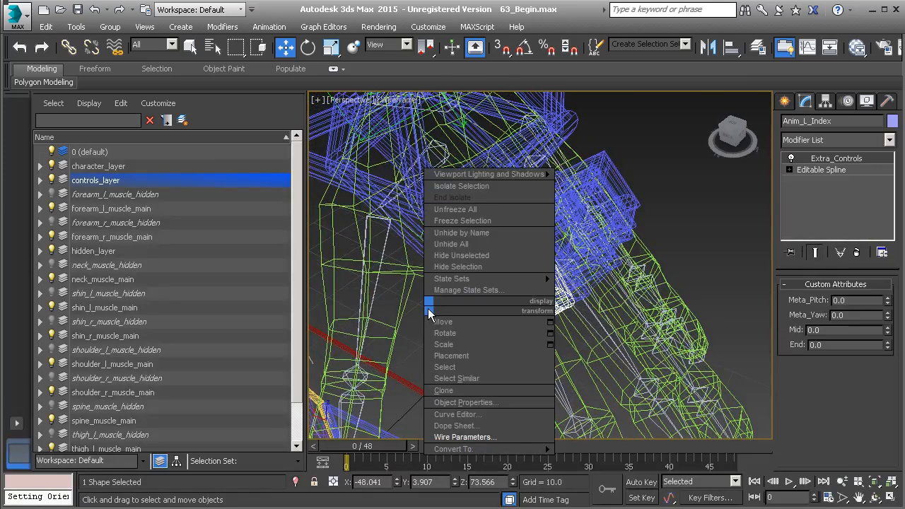
click(489, 437)
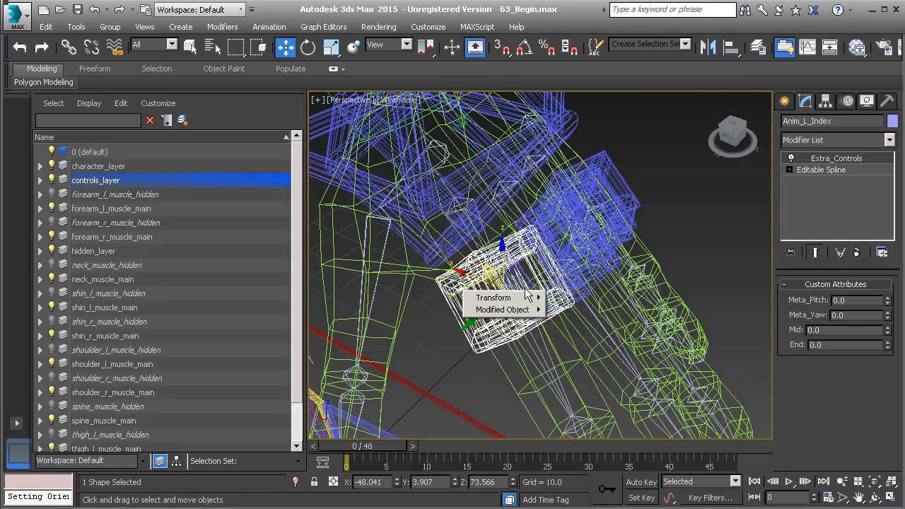
mouse_move(526, 311)
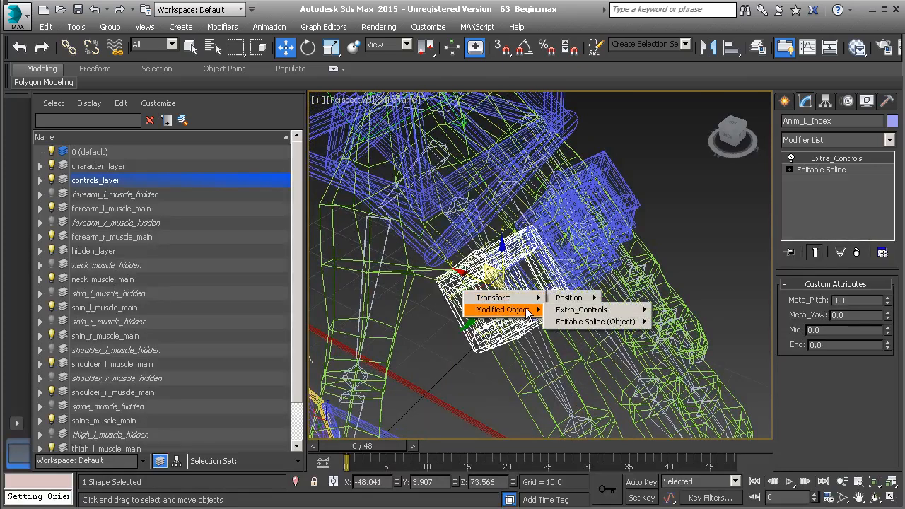
mouse_move(586, 313)
mouse_move(661, 312)
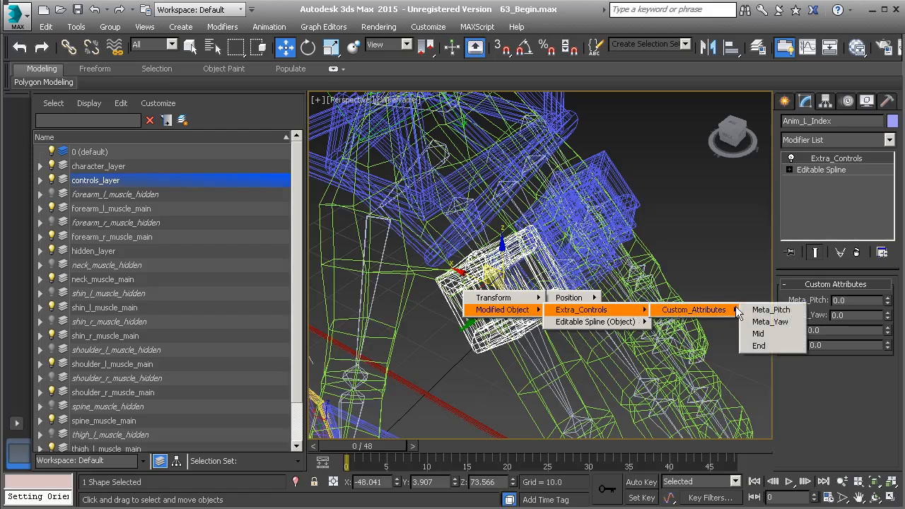
click(761, 312)
alt+middle_drag(721, 309, 571, 272)
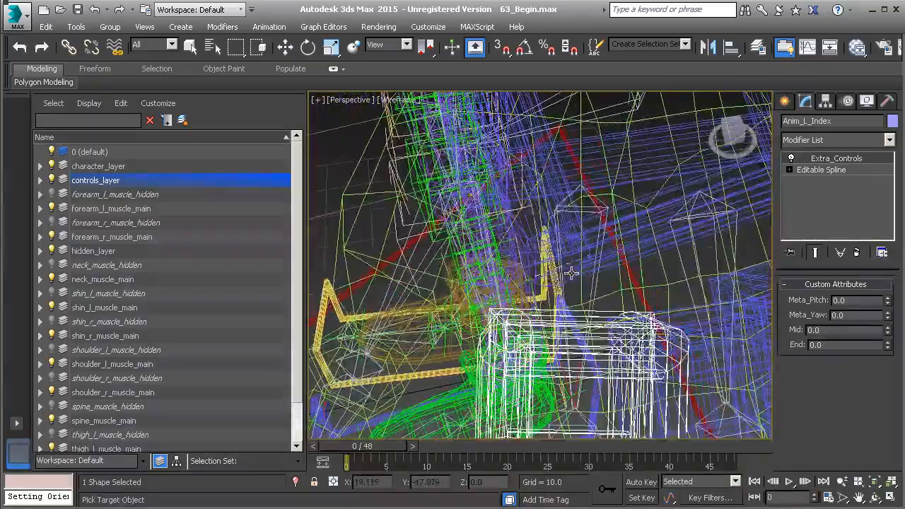
click(598, 296)
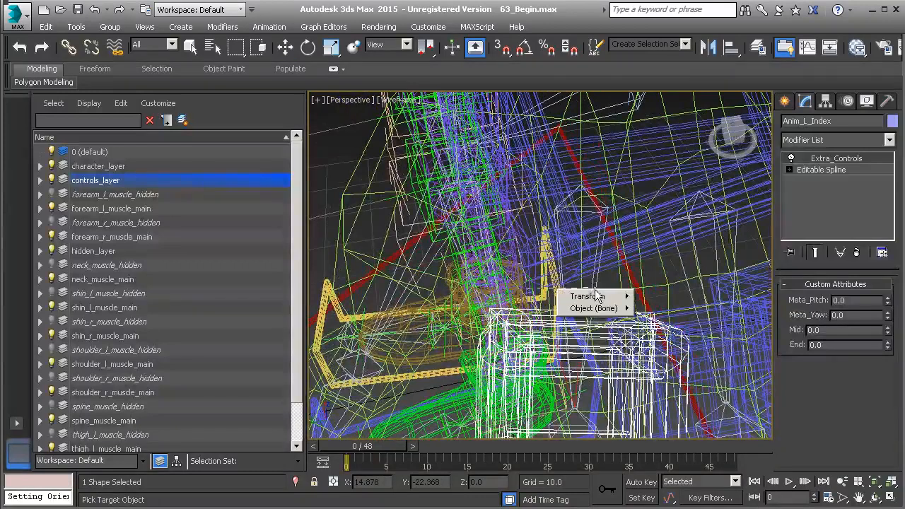
mouse_move(602, 299)
mouse_move(663, 315)
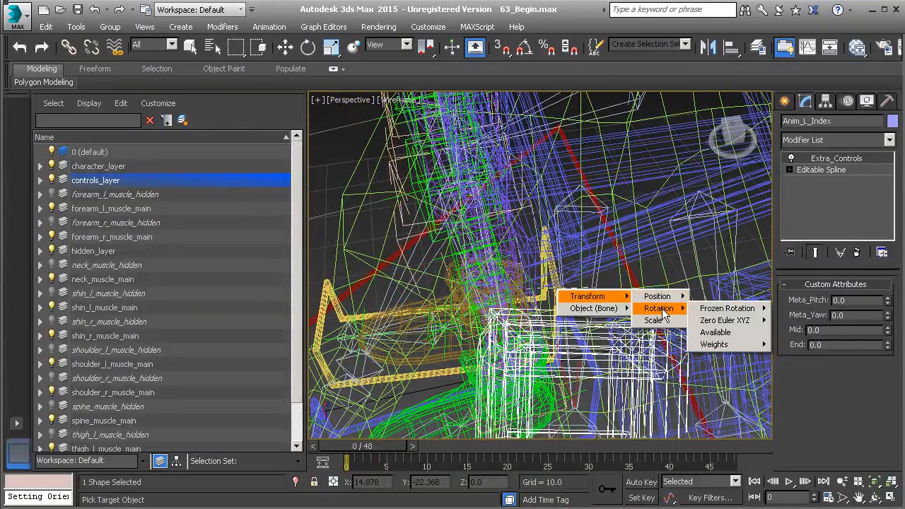
mouse_move(732, 322)
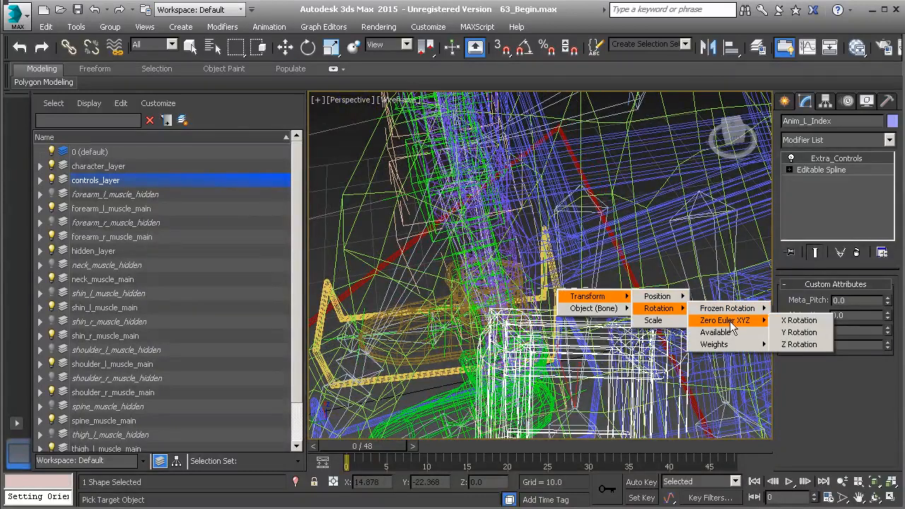
click(799, 344)
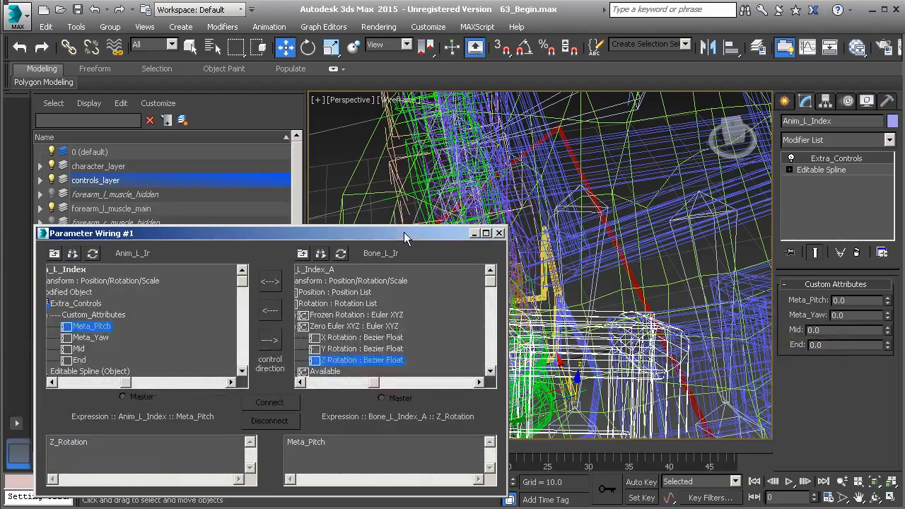
Connect Meta_Pitch one-way to Bone_L_Index_A's Z Rotation using the expression DegToRad(Meta_Pitch)
drag(406, 238, 459, 142)
click(323, 244)
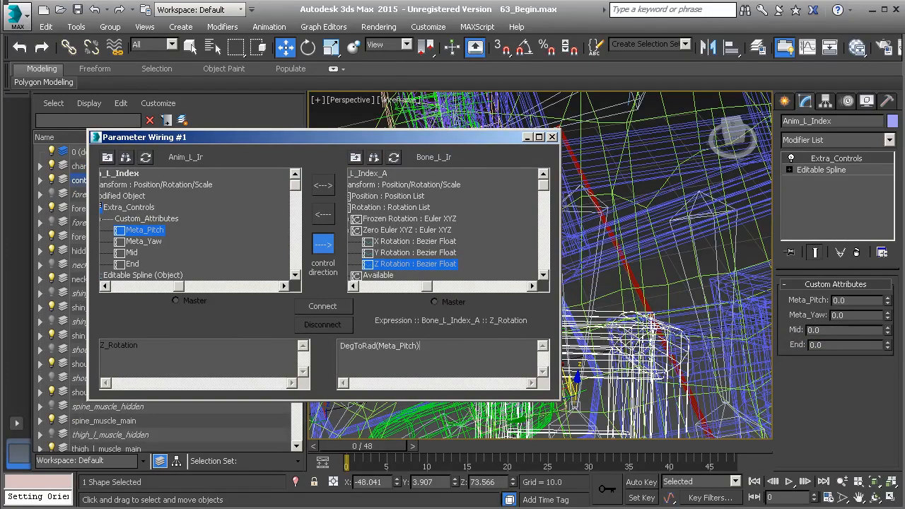
click(325, 308)
Restore the shaded viewport display and vary Meta_Pitch on Anim_L_Index to test how the hand mesh responds
alt+middle_drag(675, 300, 691, 277)
key(F3)
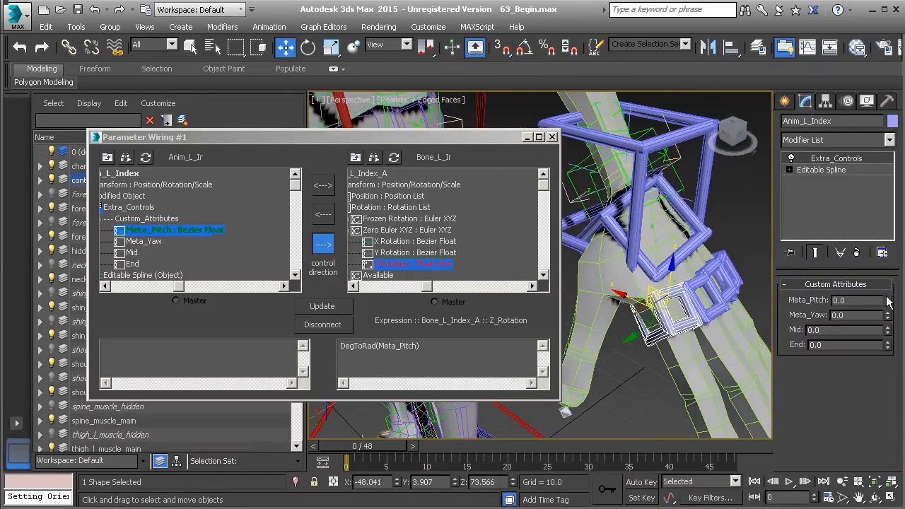
drag(888, 298, 878, 340)
alt+middle_drag(720, 287, 685, 330)
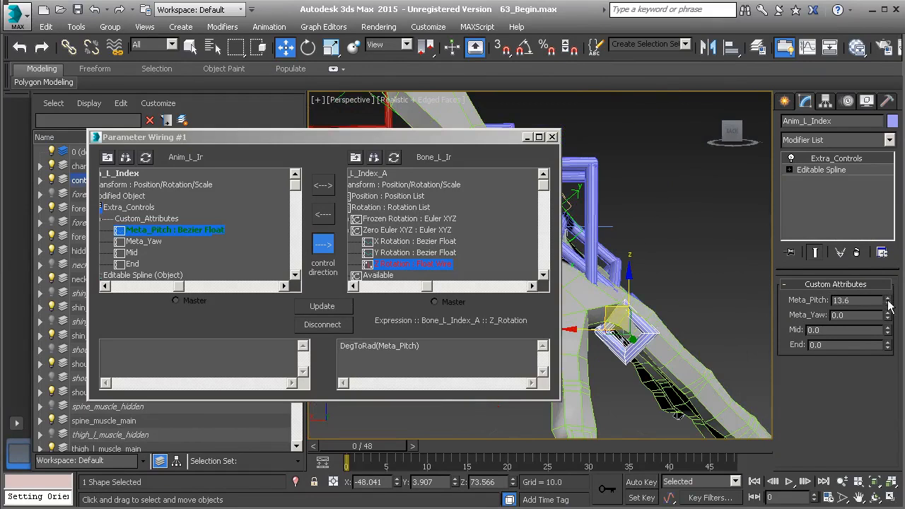
drag(877, 417, 891, 280)
mouse_move(622, 327)
alt+middle_down()
mouse_move(672, 327)
mouse_move(635, 327)
alt+middle_up()
Rotate Anim_L_Index about its Z axis to test the finger, cancel the rotation, and reset Meta_Pitch to 0
key(e)
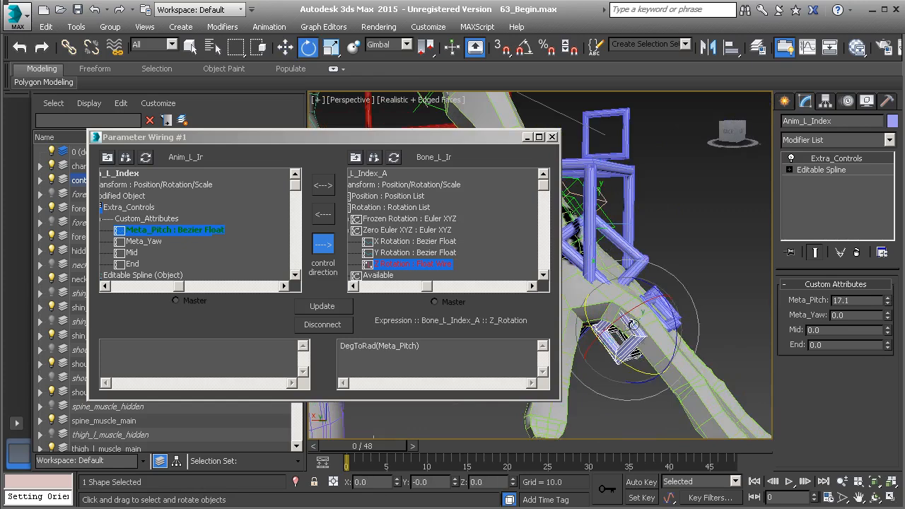
drag(680, 325, 687, 232)
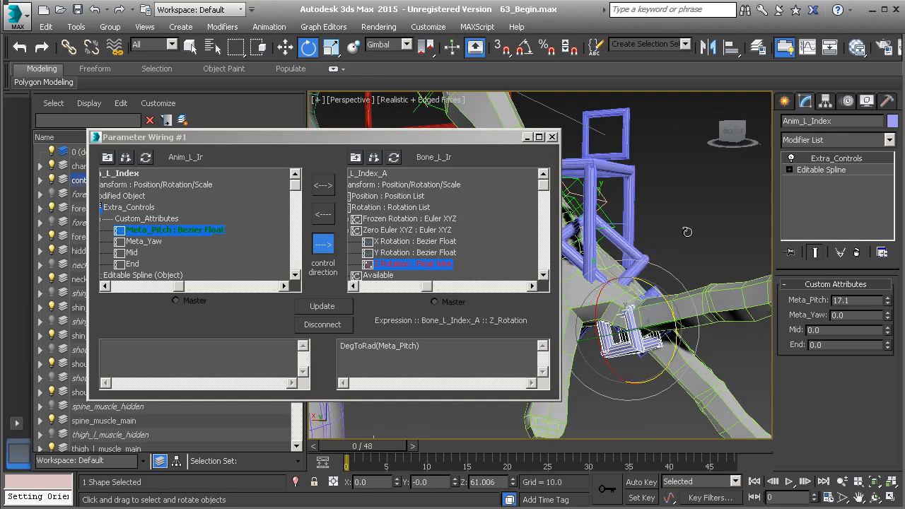
right_click(686, 232)
key(ctrl+z)
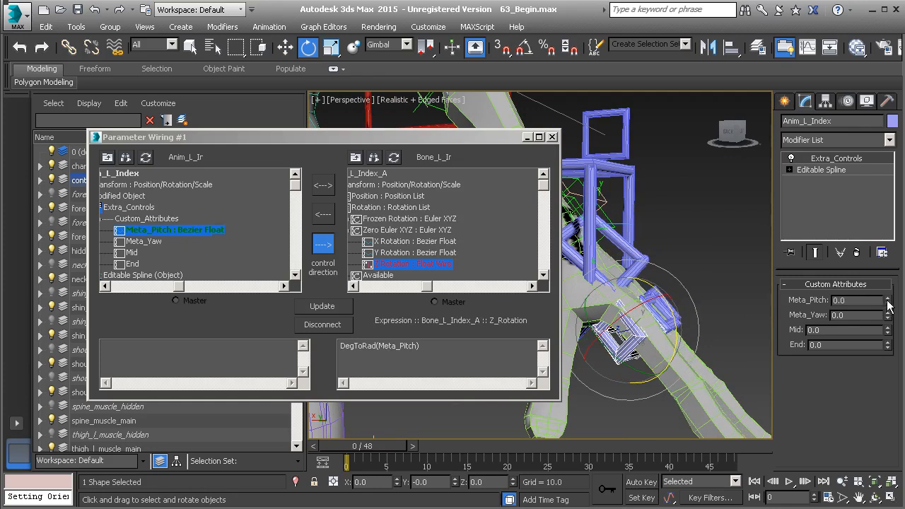
Close the Parameter Wiring dialog and hide character_layer to expose the hand bones
alt+middle_drag(657, 343, 643, 342)
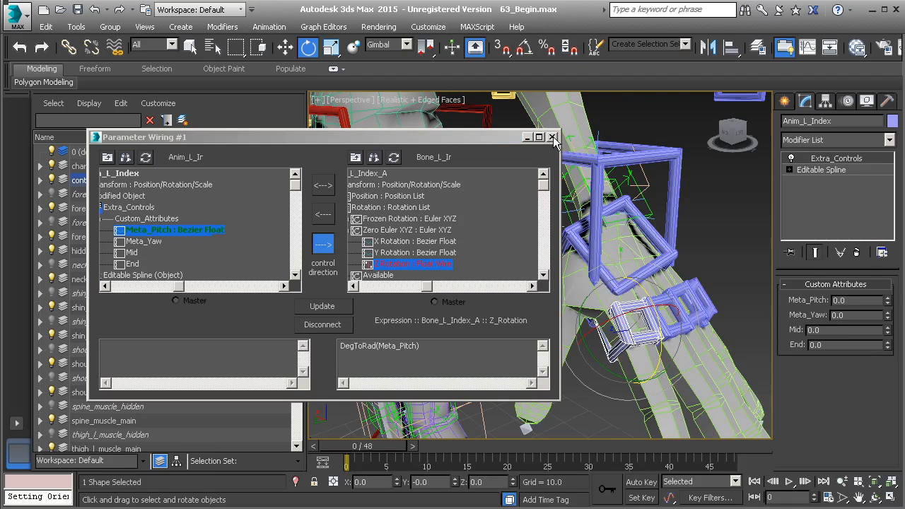
click(553, 138)
alt+middle_drag(593, 275, 492, 238)
click(52, 165)
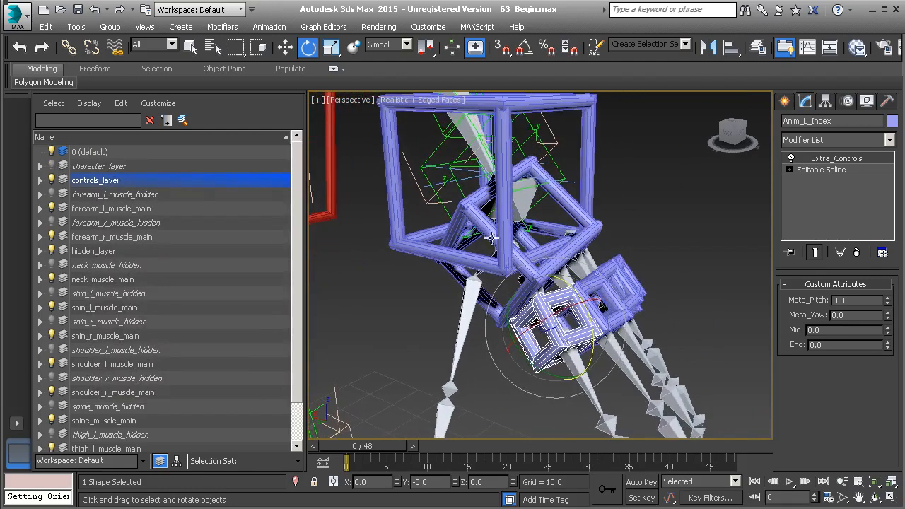
Link Anim_L_Index to the index finger's base bone, Bone_L_Index_A, and freeze the control's transform
click(68, 47)
alt+middle_drag(517, 281, 501, 289)
scroll(577, 316, up, 1)
scroll(552, 294, up, 4)
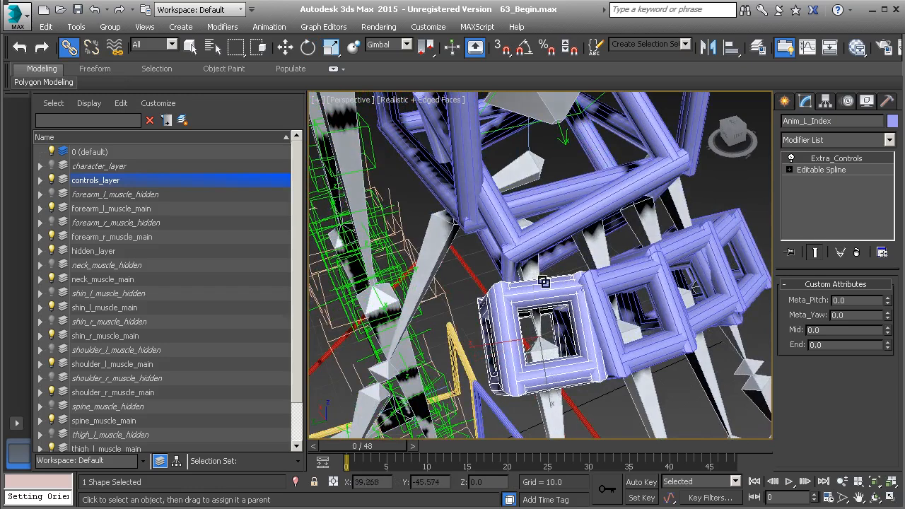
alt+middle_drag(546, 274, 553, 271)
right_click(735, 274)
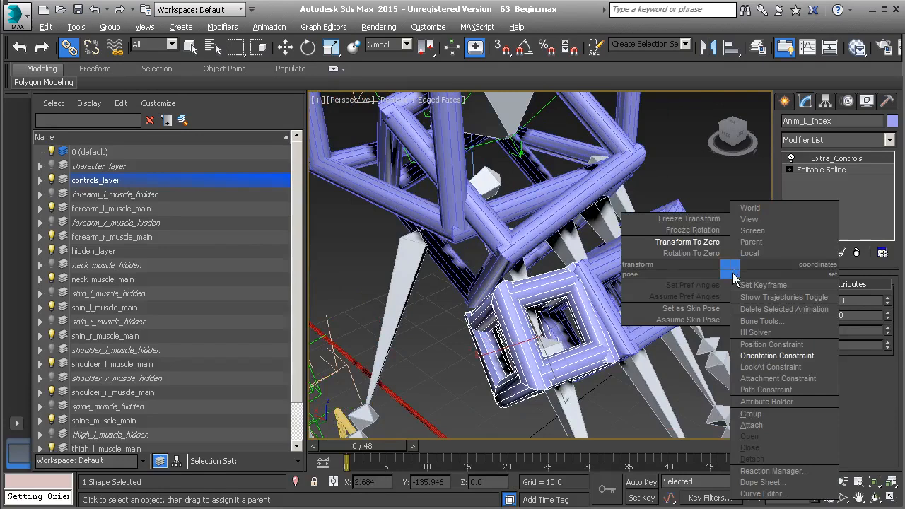
click(693, 230)
click(409, 385)
Test the index finger by raising Meta_Pitch to 15.1 and by rotating Anim_L_Index, undoing each change
alt+middle_drag(412, 383, 439, 370)
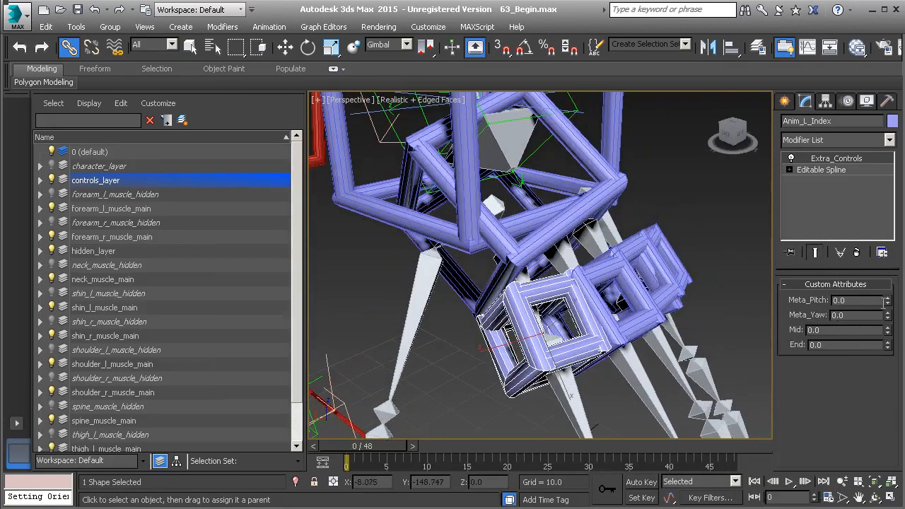
drag(888, 303, 852, 194)
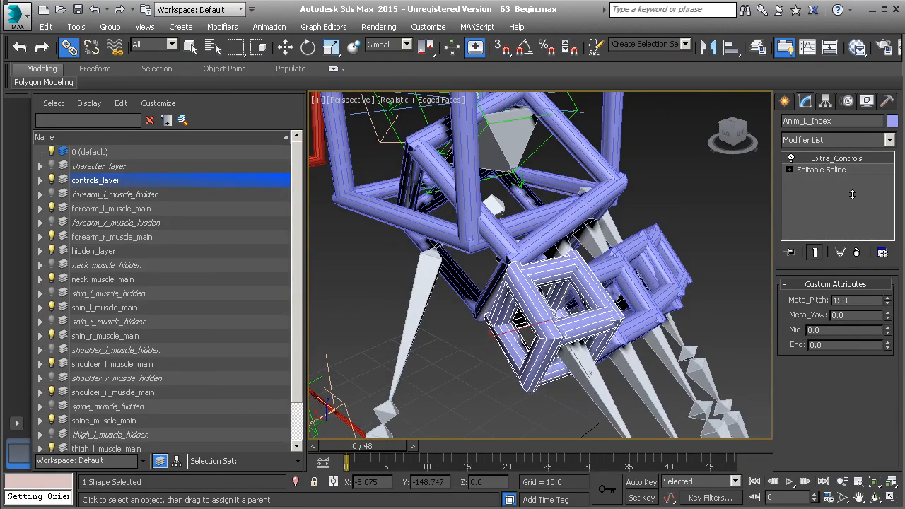
key(ctrl+z)
alt+middle_drag(642, 319, 561, 322)
key(e)
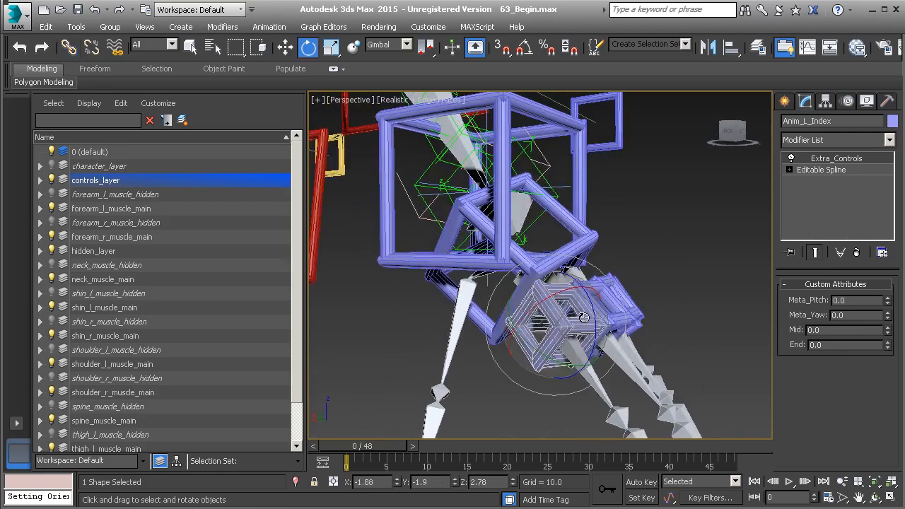
mouse_move(561, 322)
mouse_down()
mouse_move(578, 309)
mouse_move(557, 326)
mouse_up()
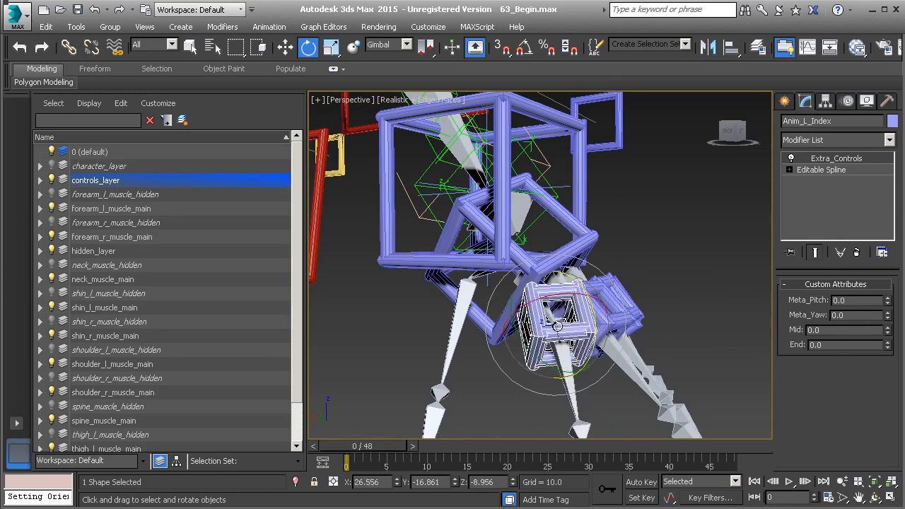
key(ctrl+z)
Link Anim_L_Mid, Anim_L_Ring and Anim_L_Pinky each to the base bone of its own finger
alt+middle_drag(557, 326, 602, 350)
click(600, 347)
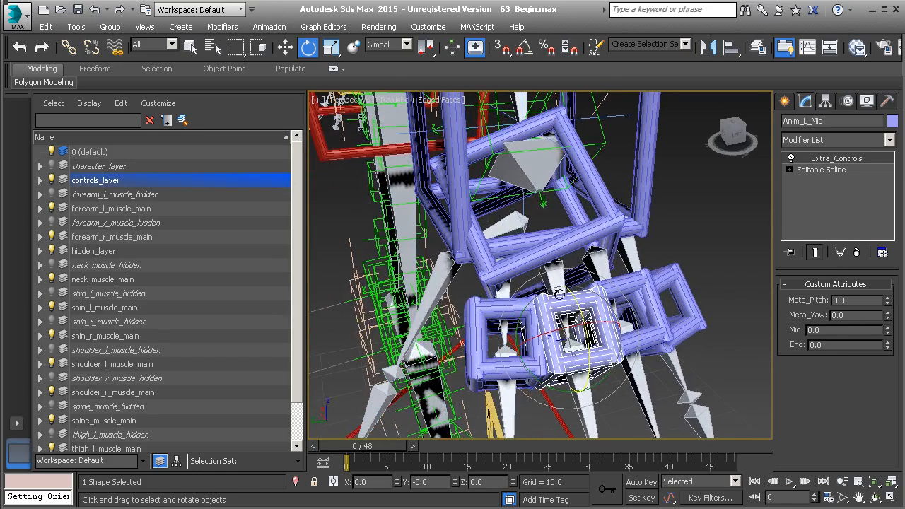
click(69, 47)
alt+middle_drag(537, 318, 553, 324)
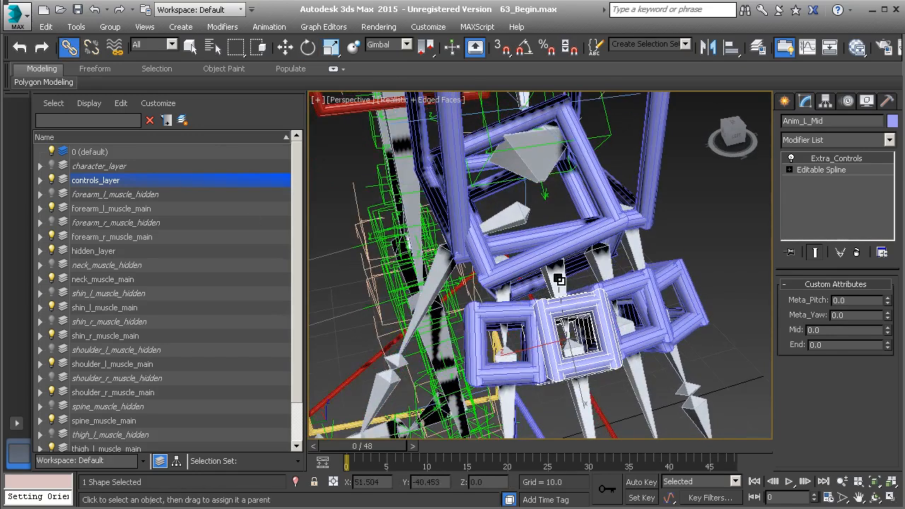
click(620, 279)
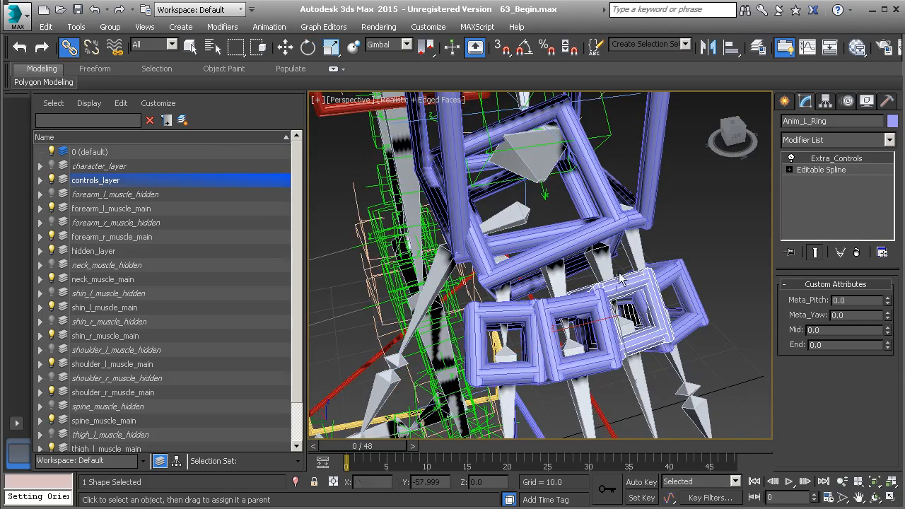
click(672, 271)
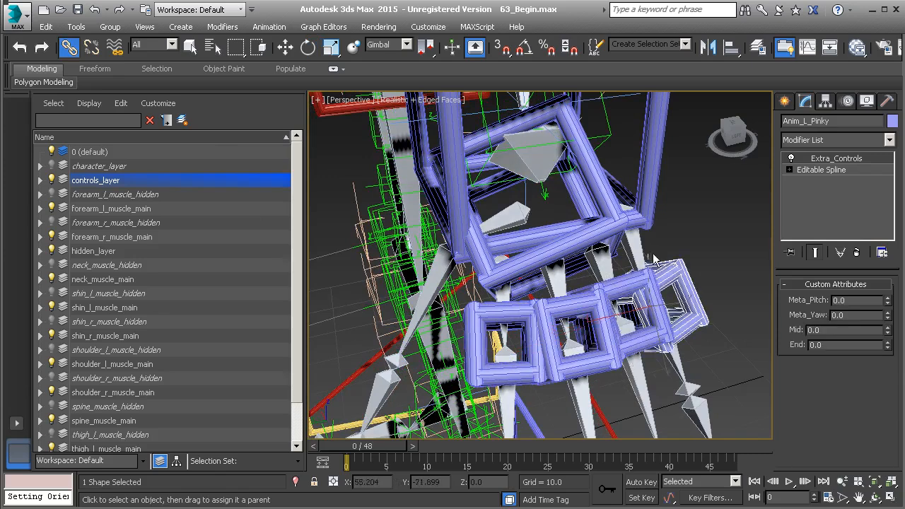
Freeze the transforms of Anim_L_Mid, Anim_L_Ring and Anim_L_Pinky together
click(561, 304)
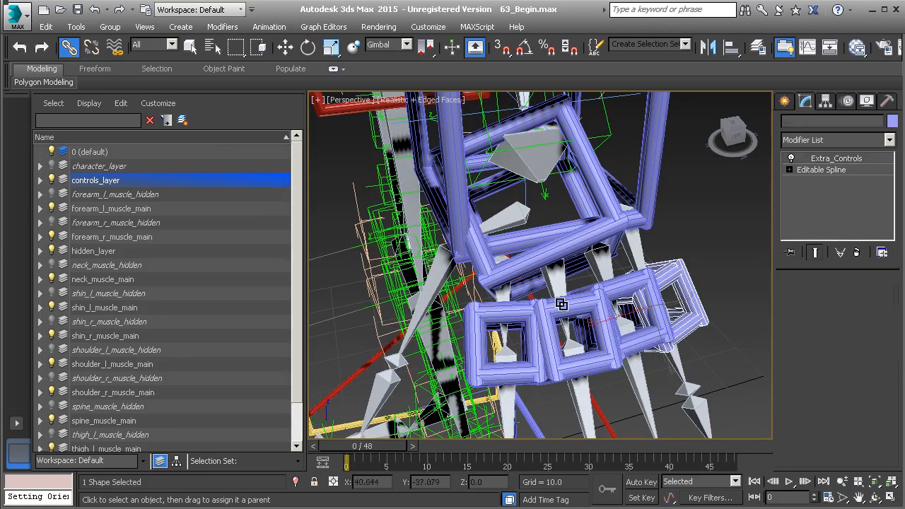
ctrl+click(619, 280)
ctrl+click(664, 269)
right_click(704, 241)
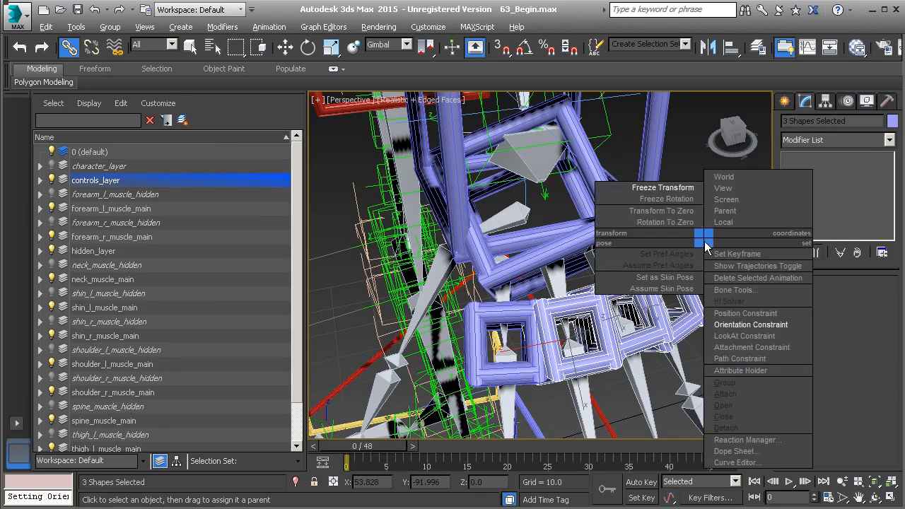
click(657, 183)
click(413, 388)
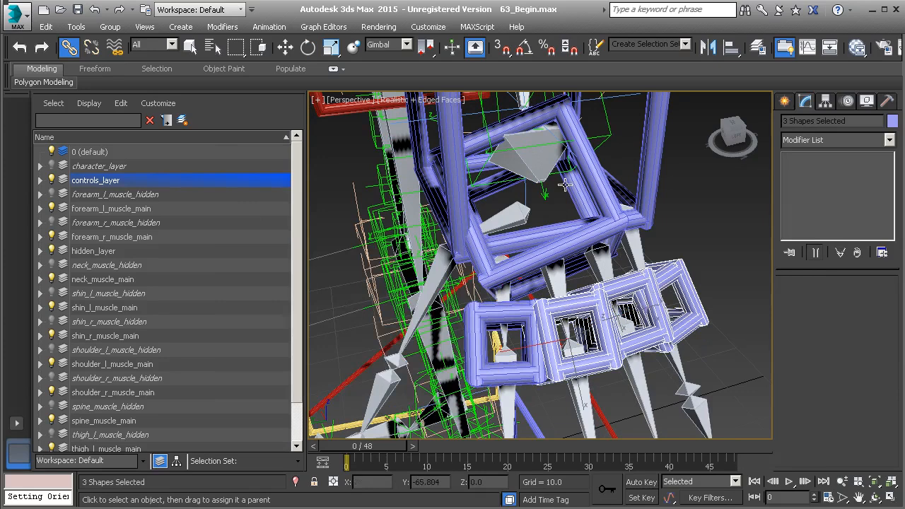
alt+middle_drag(503, 281, 564, 237)
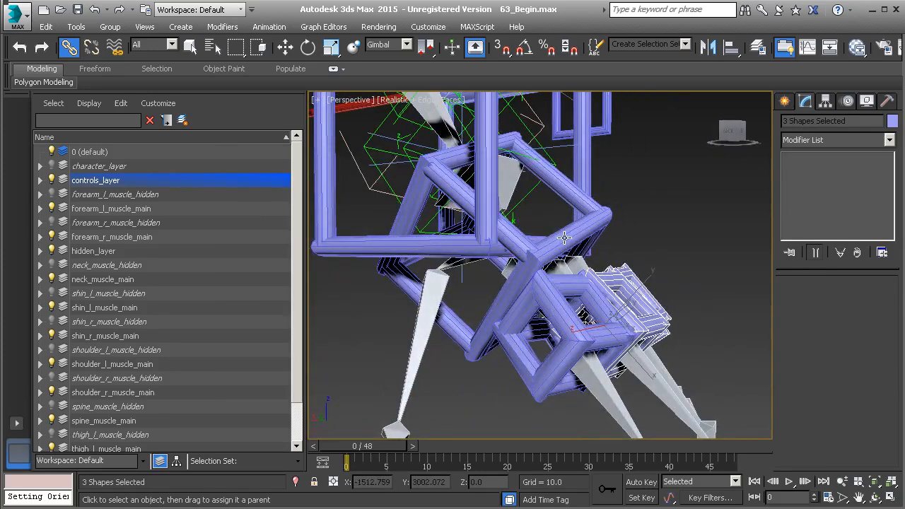
scroll(549, 174, down, 8)
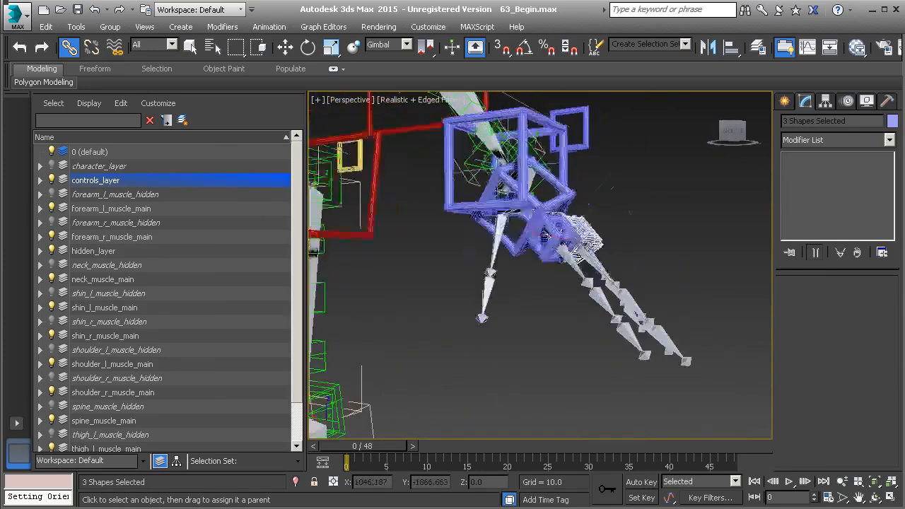
middle_drag(495, 257, 548, 294)
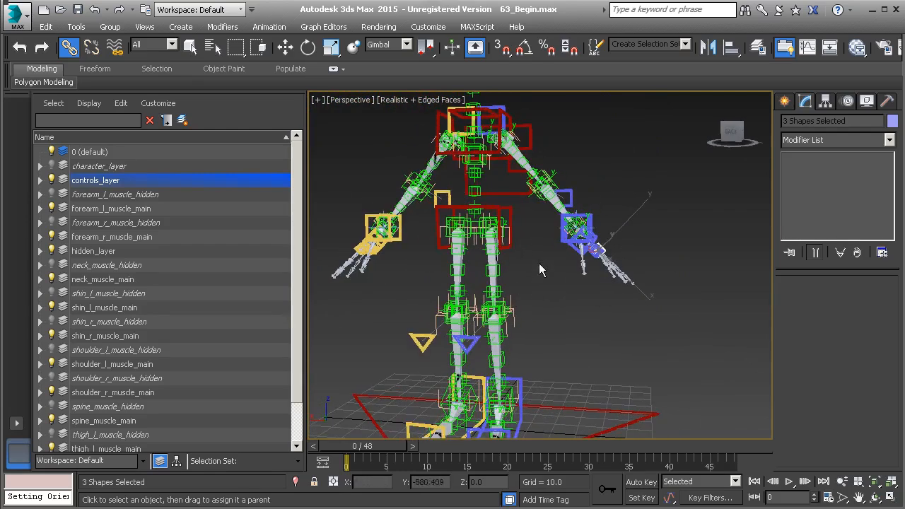